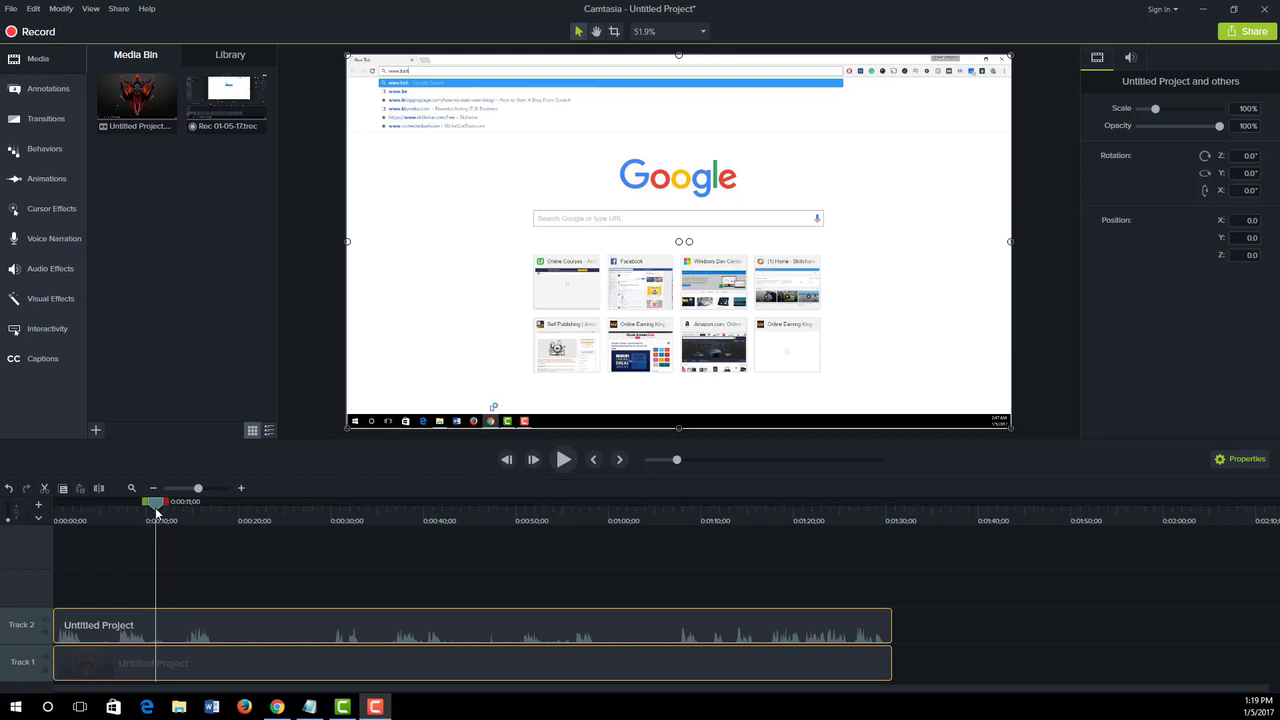
# - Add a Blur annotation over the Adobe ID sign-in form at 0:00:37;01
pyautogui.moveTo(156, 513); pyautogui.dragTo(397, 543)
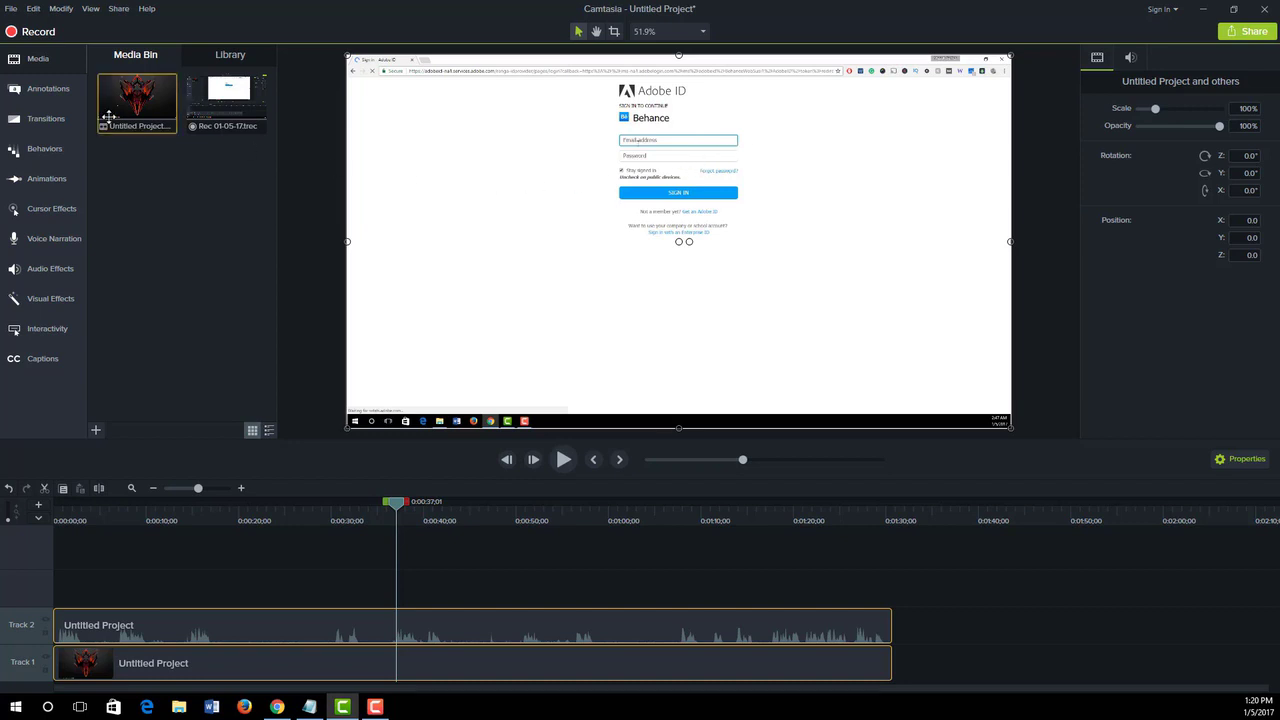
pyautogui.click(47, 90)
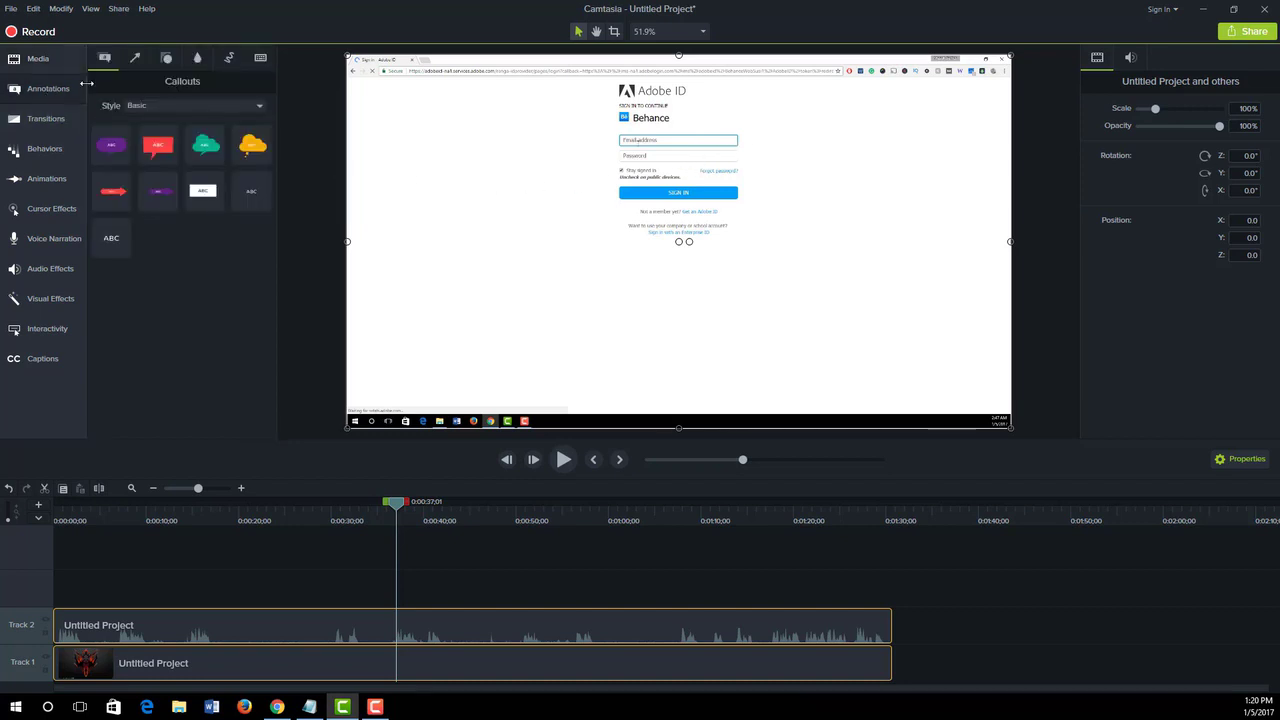
pyautogui.click(166, 60)
pyautogui.click(196, 60)
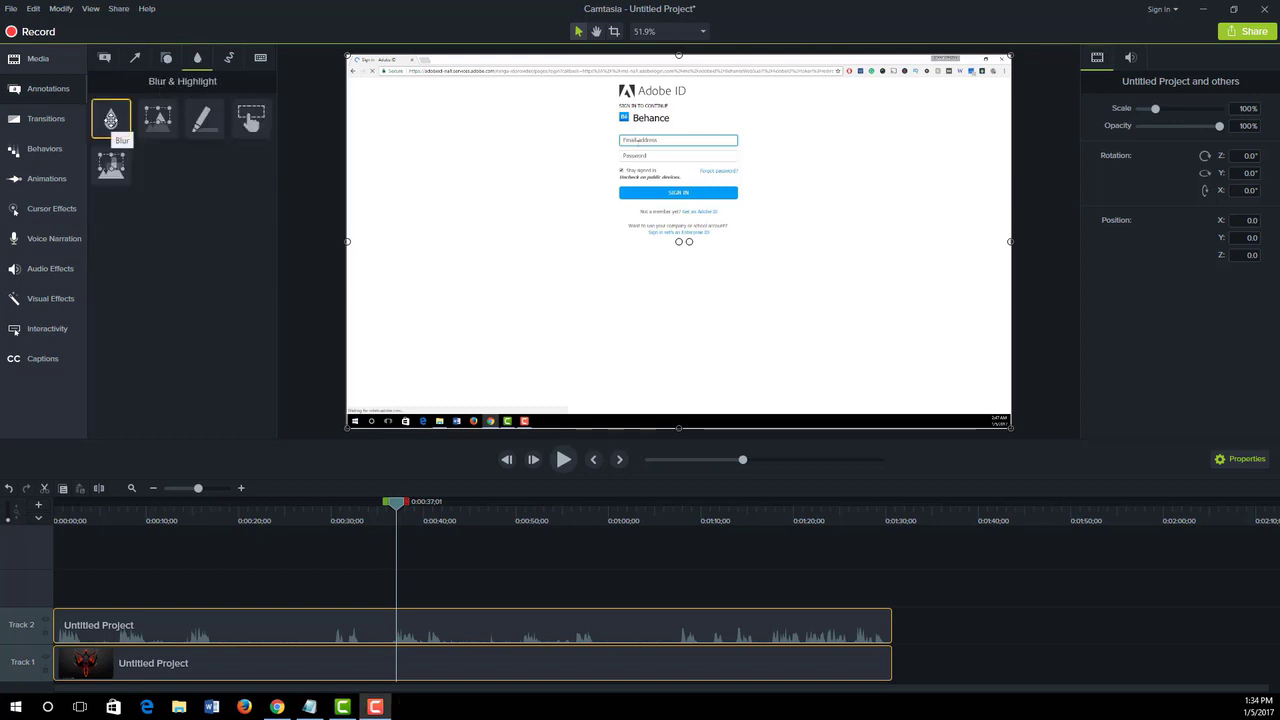
pyautogui.moveTo(111, 120)
pyautogui.mouseDown()
pyautogui.moveTo(571, 149)
pyautogui.moveTo(686, 143)
pyautogui.moveTo(688, 156)
pyautogui.mouseUp()
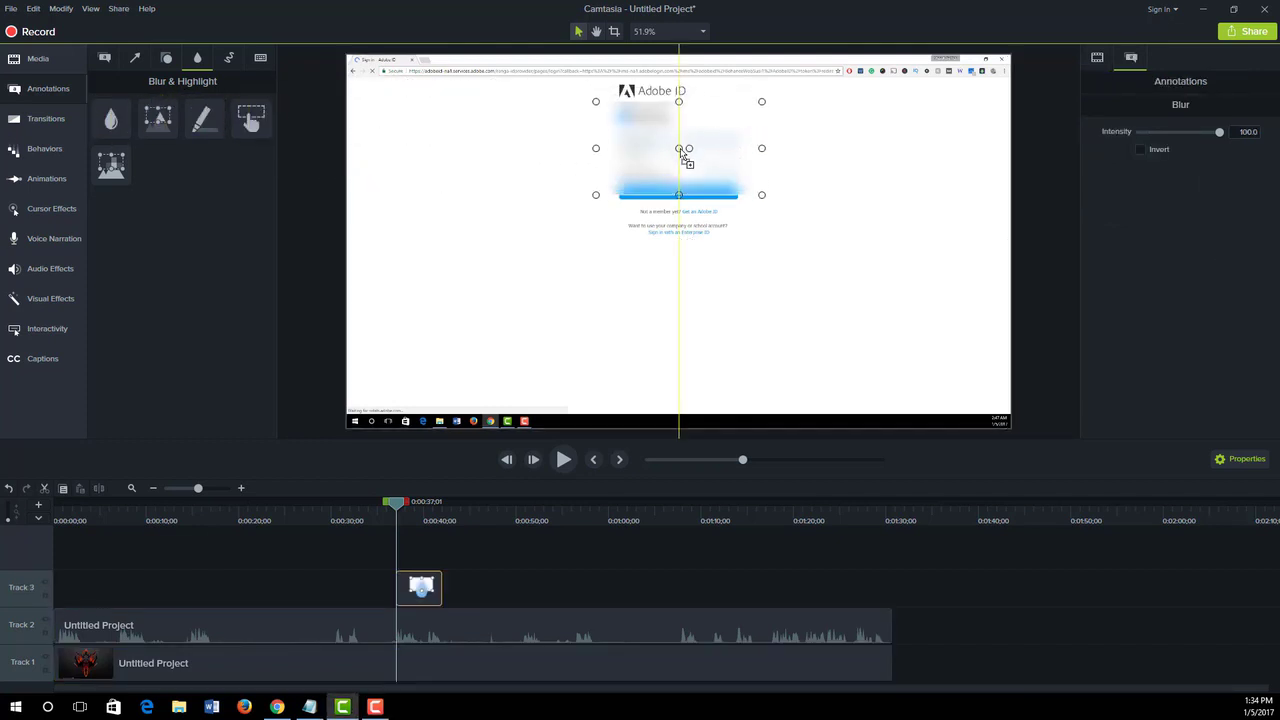
# - Shrink the blur area on all four sides so it covers only the email address field
pyautogui.moveTo(678, 101); pyautogui.dragTo(678, 130)
pyautogui.moveTo(679, 183); pyautogui.dragTo(679, 145)
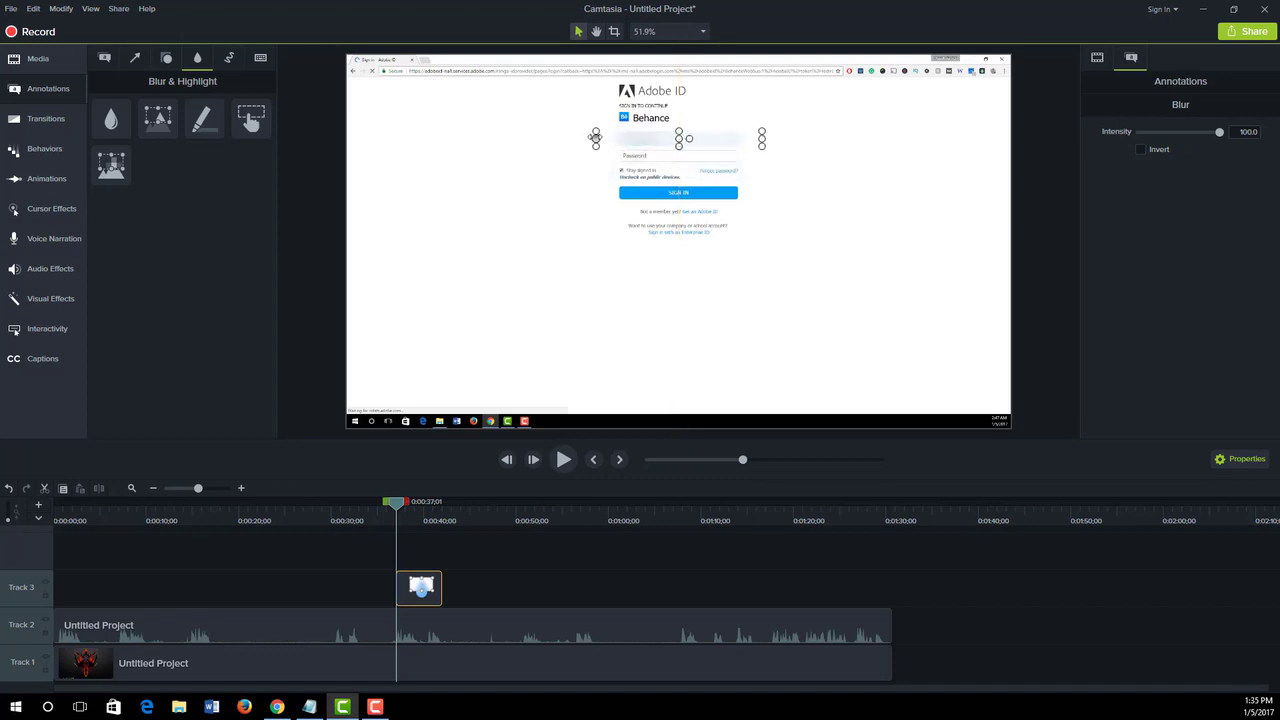
pyautogui.moveTo(595, 137); pyautogui.dragTo(610, 139)
pyautogui.moveTo(763, 139); pyautogui.dragTo(743, 139)
# - Move the blur clip on Track 3 earlier so it starts at 0:00:35;09, when the sign-in page appears
pyautogui.click(382, 663)
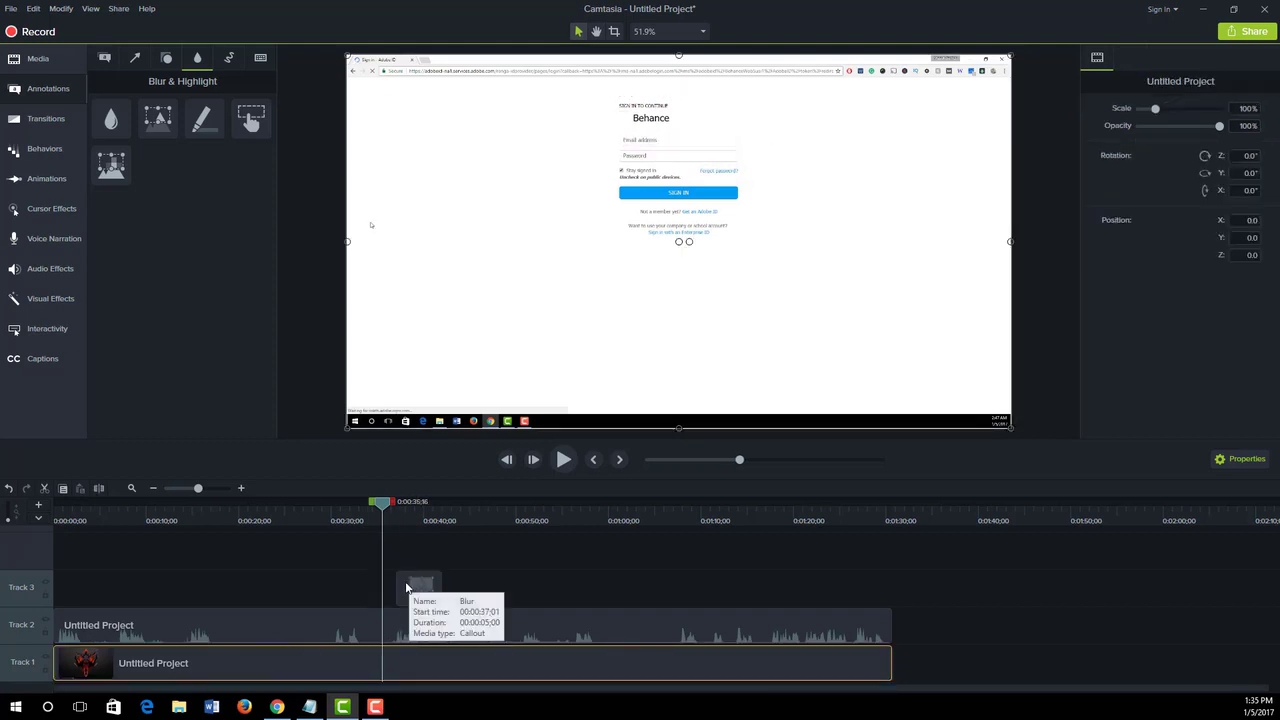
pyautogui.click(405, 587)
pyautogui.moveTo(399, 588); pyautogui.dragTo(396, 588)
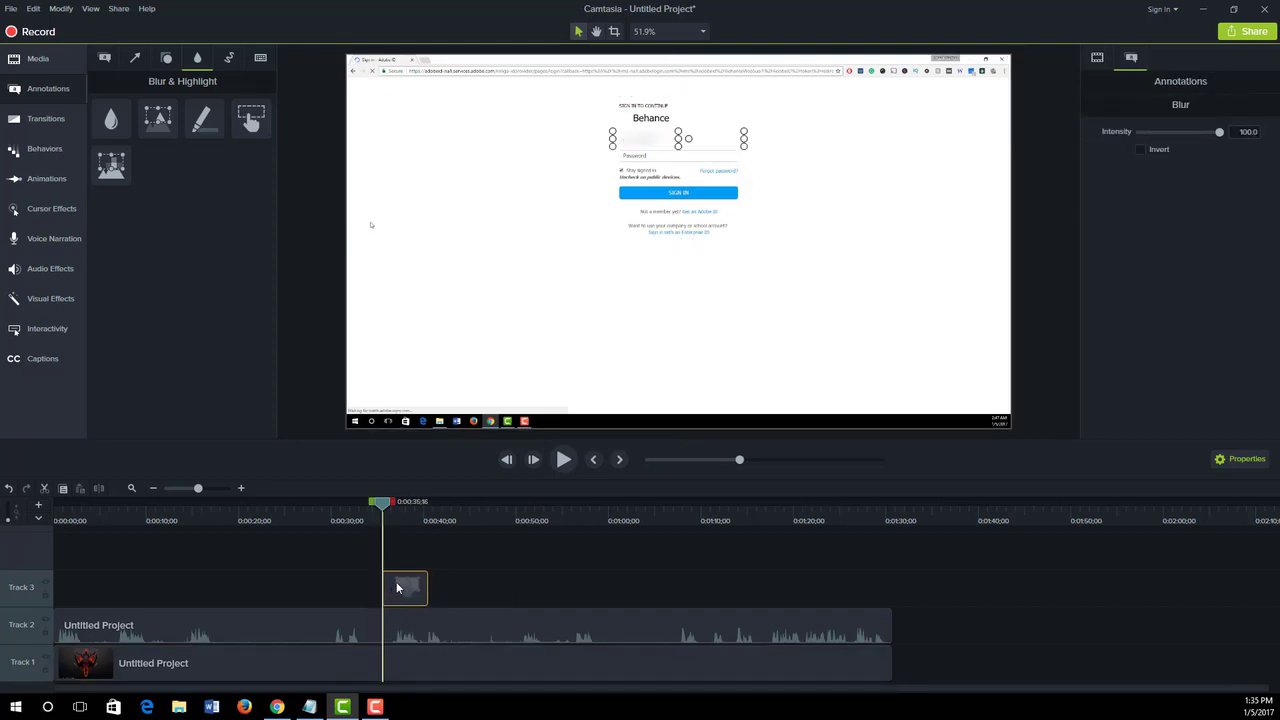
pyautogui.moveTo(383, 509); pyautogui.dragTo(367, 509)
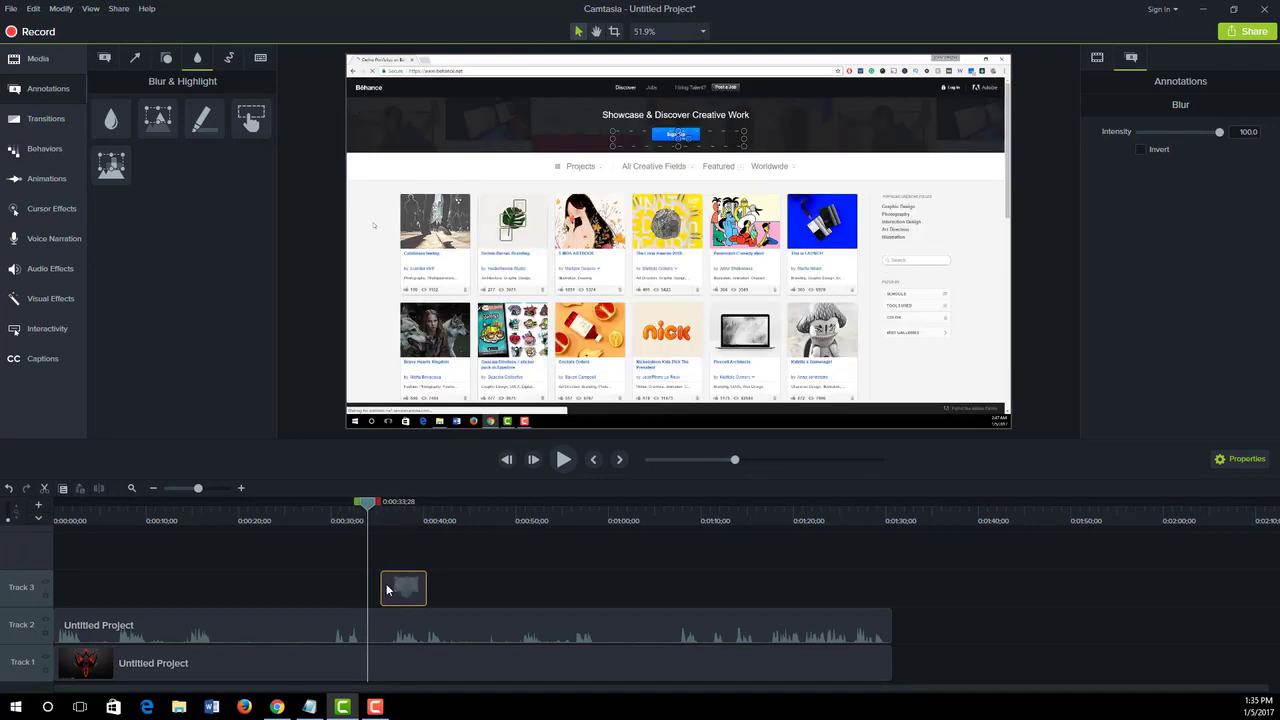
pyautogui.moveTo(390, 590); pyautogui.dragTo(400, 590)
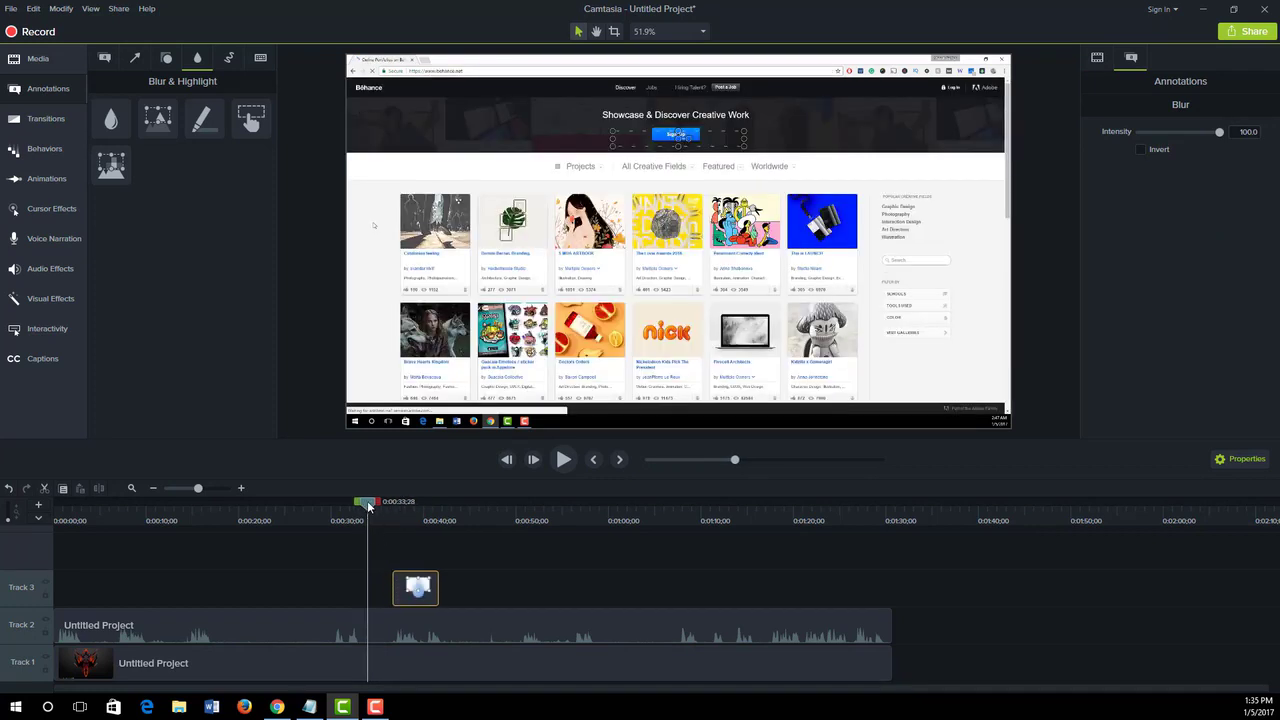
pyautogui.moveTo(369, 508); pyautogui.dragTo(381, 510)
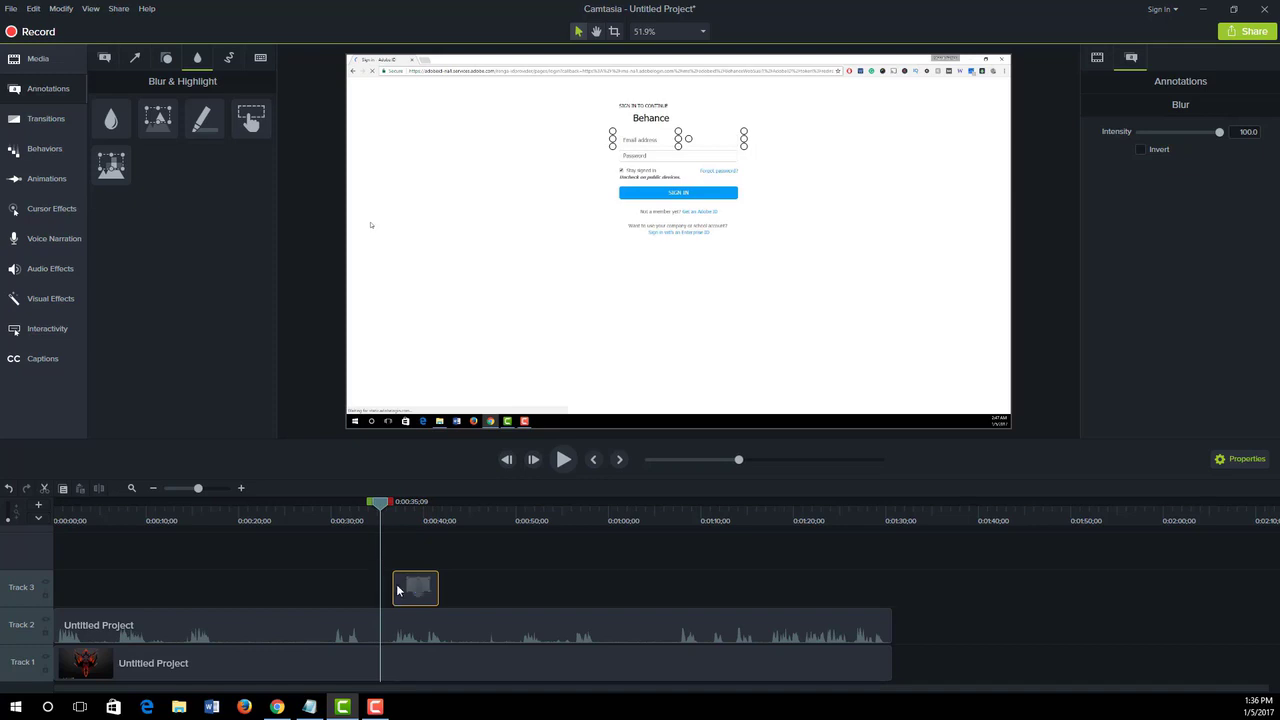
pyautogui.moveTo(394, 589); pyautogui.dragTo(381, 590)
# - Extend the end of the blur clip on Track 3 to about 0:00:56;15, where the sign-in form fades out
pyautogui.moveTo(381, 507); pyautogui.dragTo(578, 525)
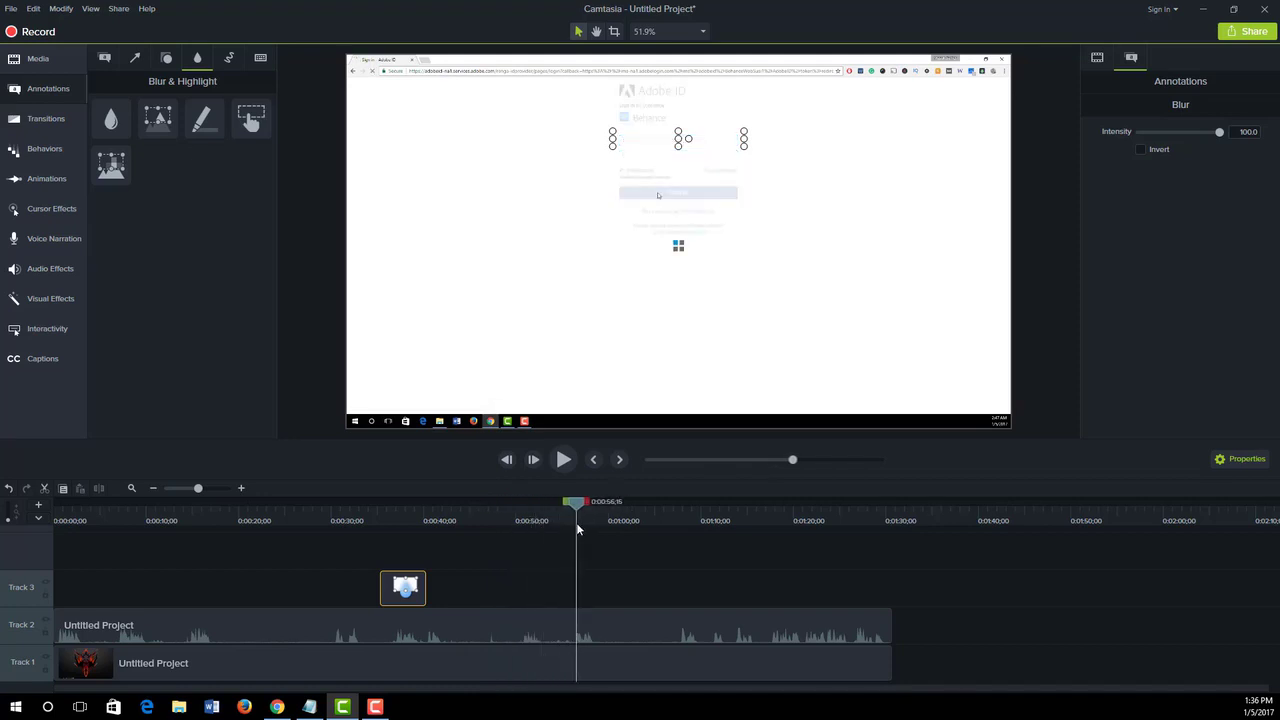
pyautogui.moveTo(425, 592); pyautogui.dragTo(575, 588)
# - Play back the blurred sign-in section from about 0:00:34;26, and move the playhead to the profile page at 0:01:17;12
pyautogui.moveTo(580, 507); pyautogui.dragTo(380, 515)
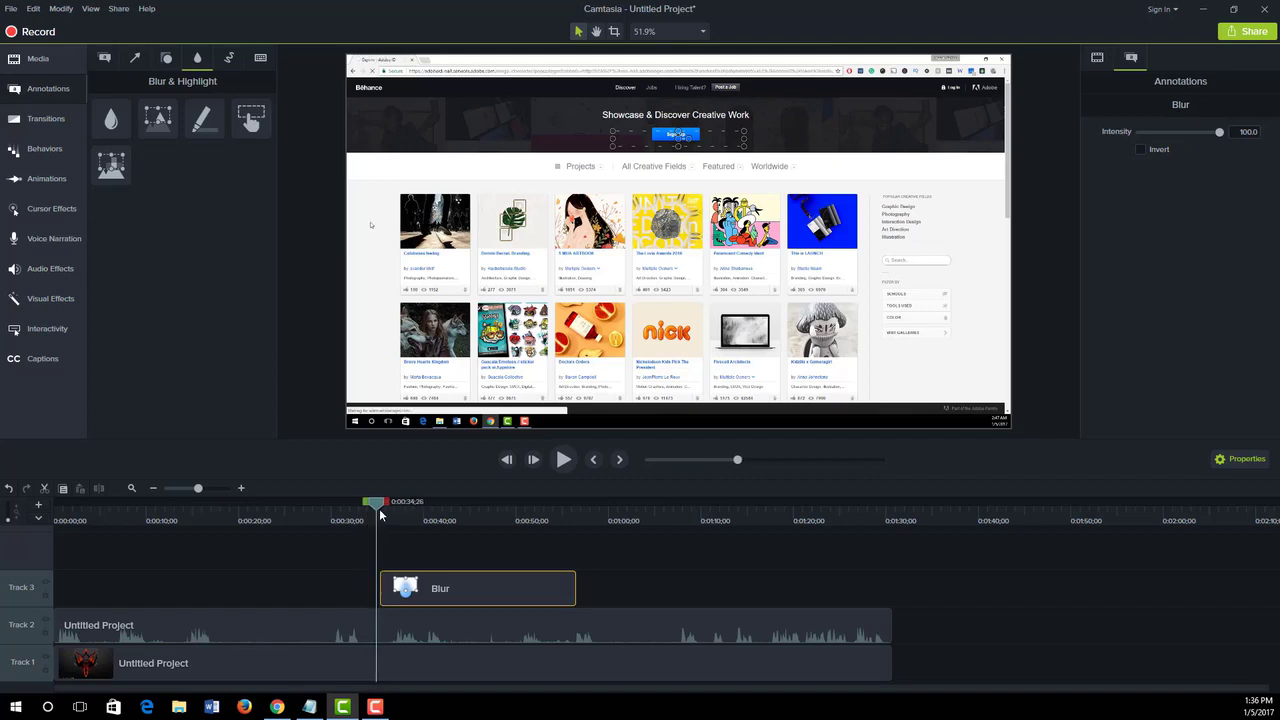
pyautogui.press('space')
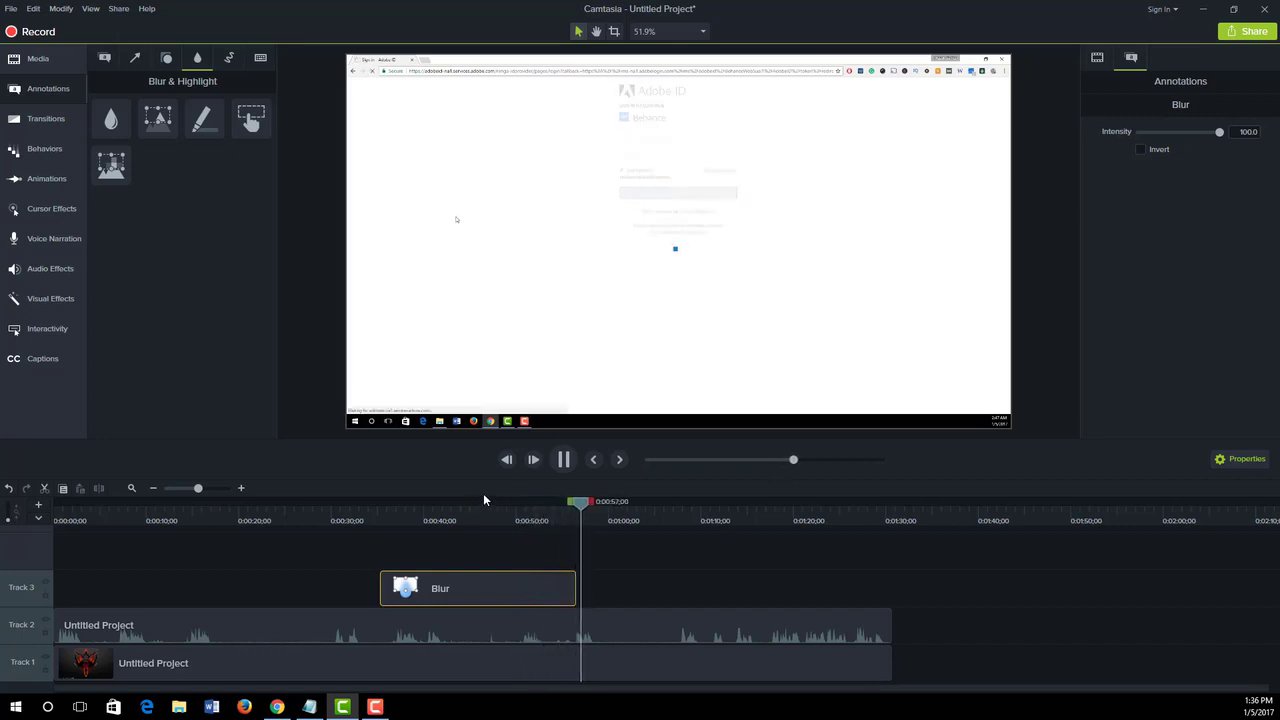
pyautogui.press('space')
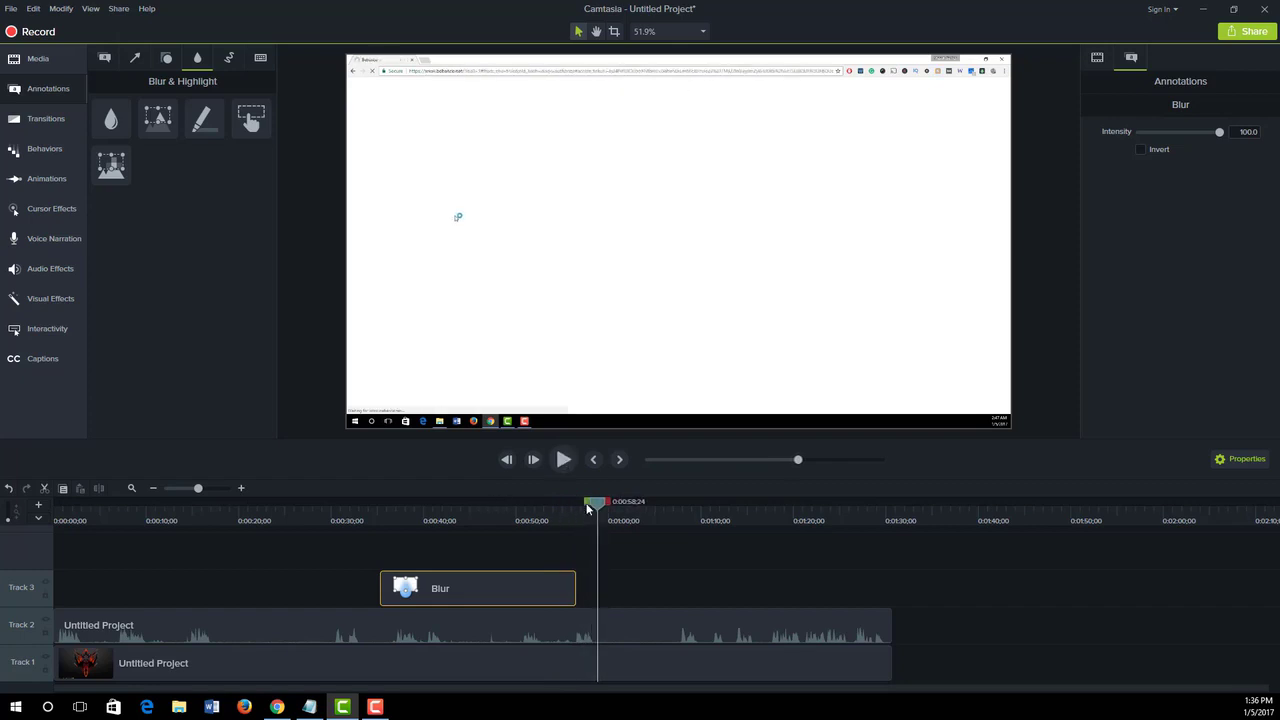
pyautogui.moveTo(598, 509)
pyautogui.mouseDown()
pyautogui.moveTo(388, 519)
pyautogui.moveTo(593, 522)
pyautogui.mouseUp()
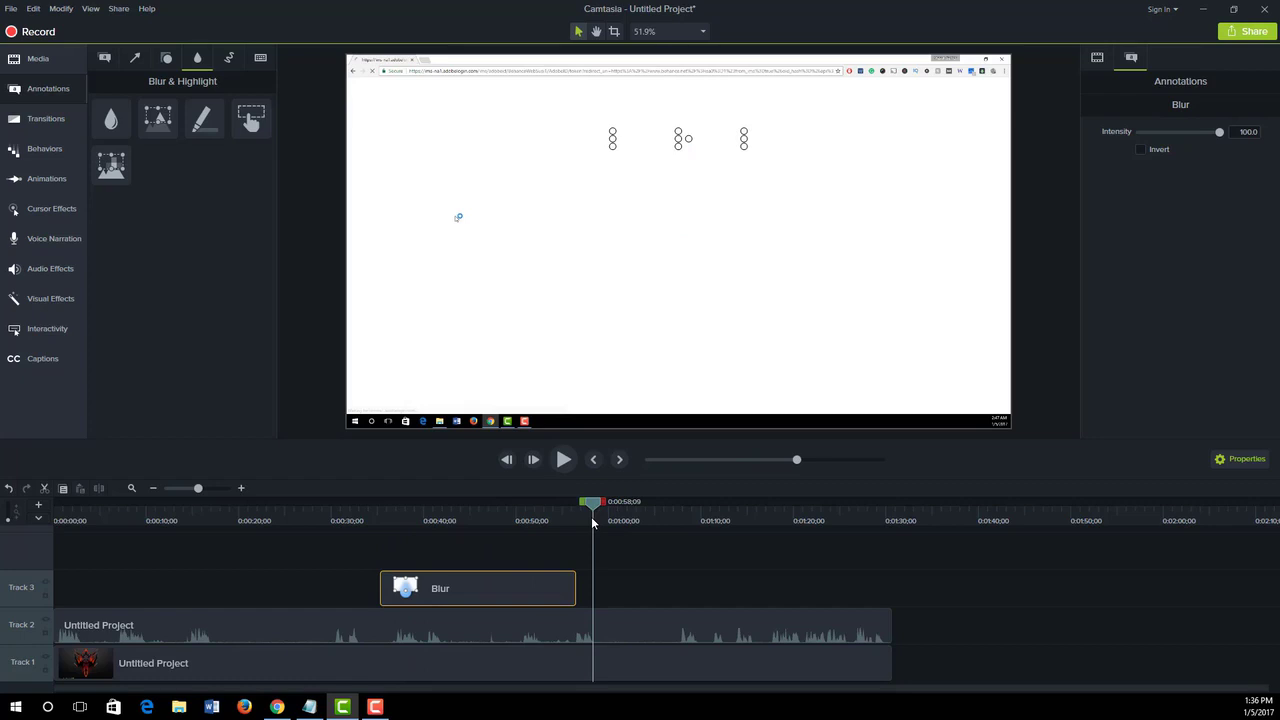
pyautogui.moveTo(593, 522); pyautogui.dragTo(769, 548)
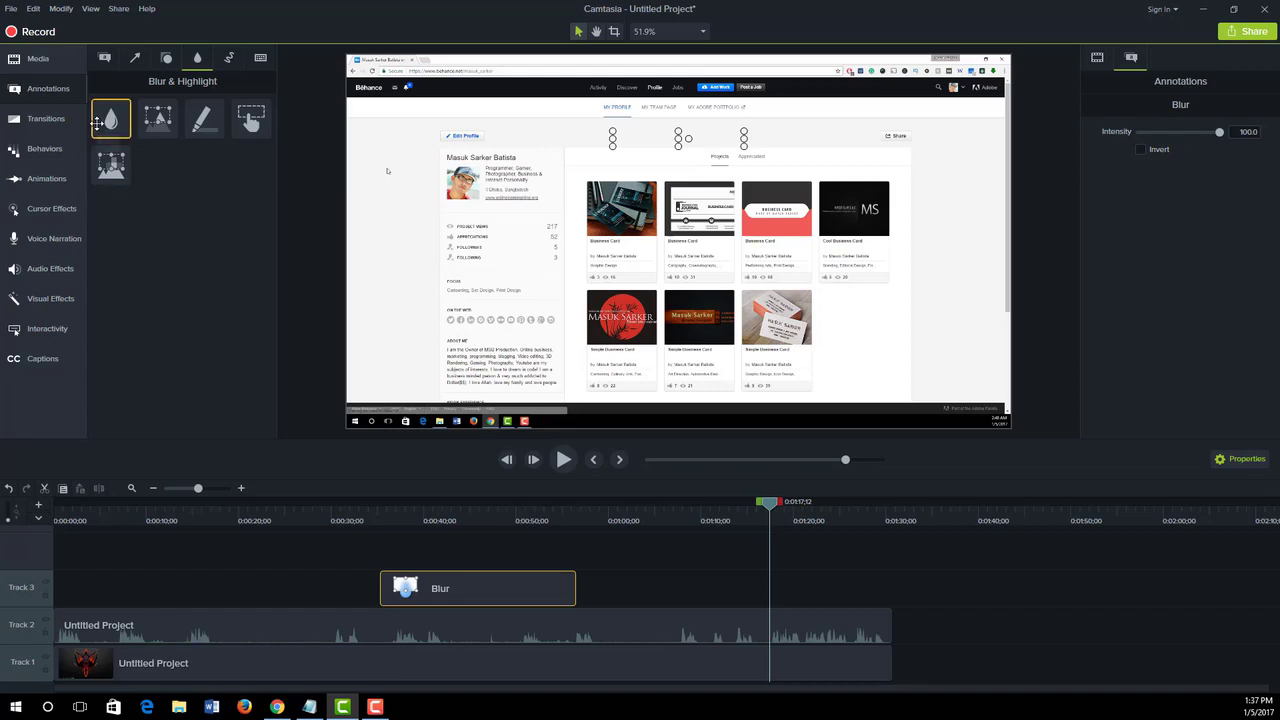
pyautogui.moveTo(111, 119); pyautogui.dragTo(490, 363)
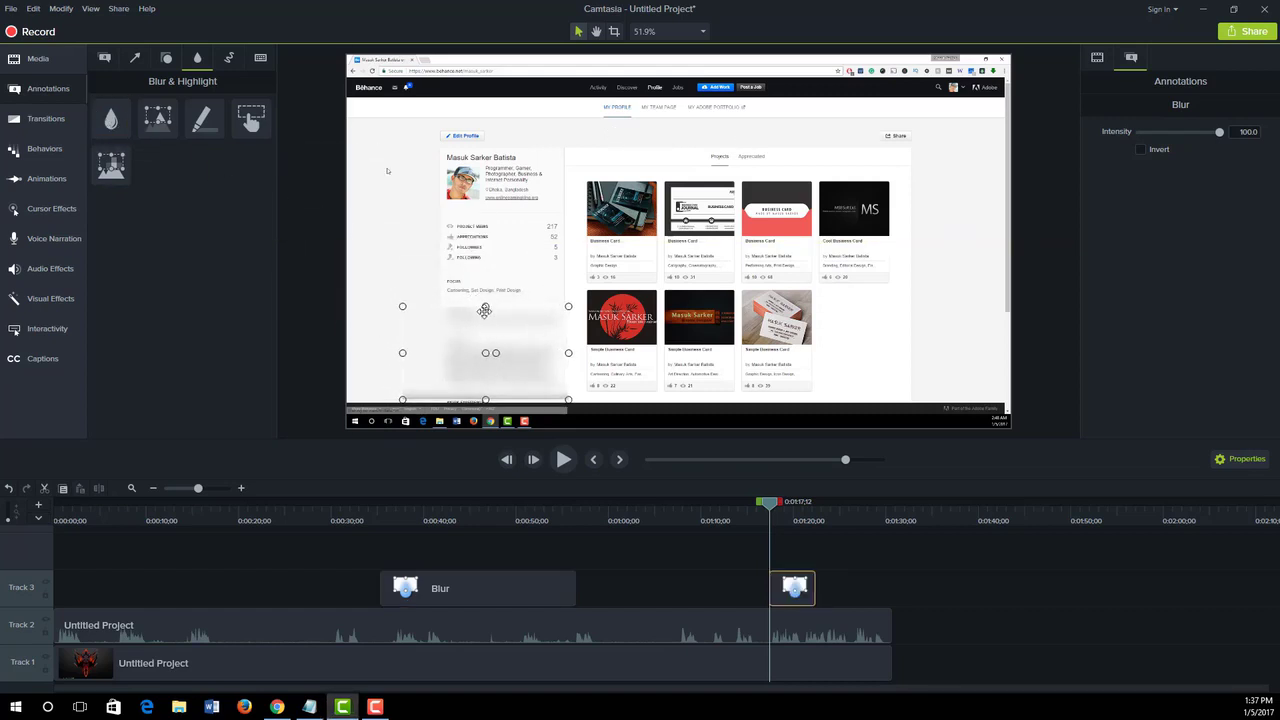
pyautogui.moveTo(486, 306); pyautogui.dragTo(486, 267)
pyautogui.moveTo(403, 332); pyautogui.dragTo(445, 332)
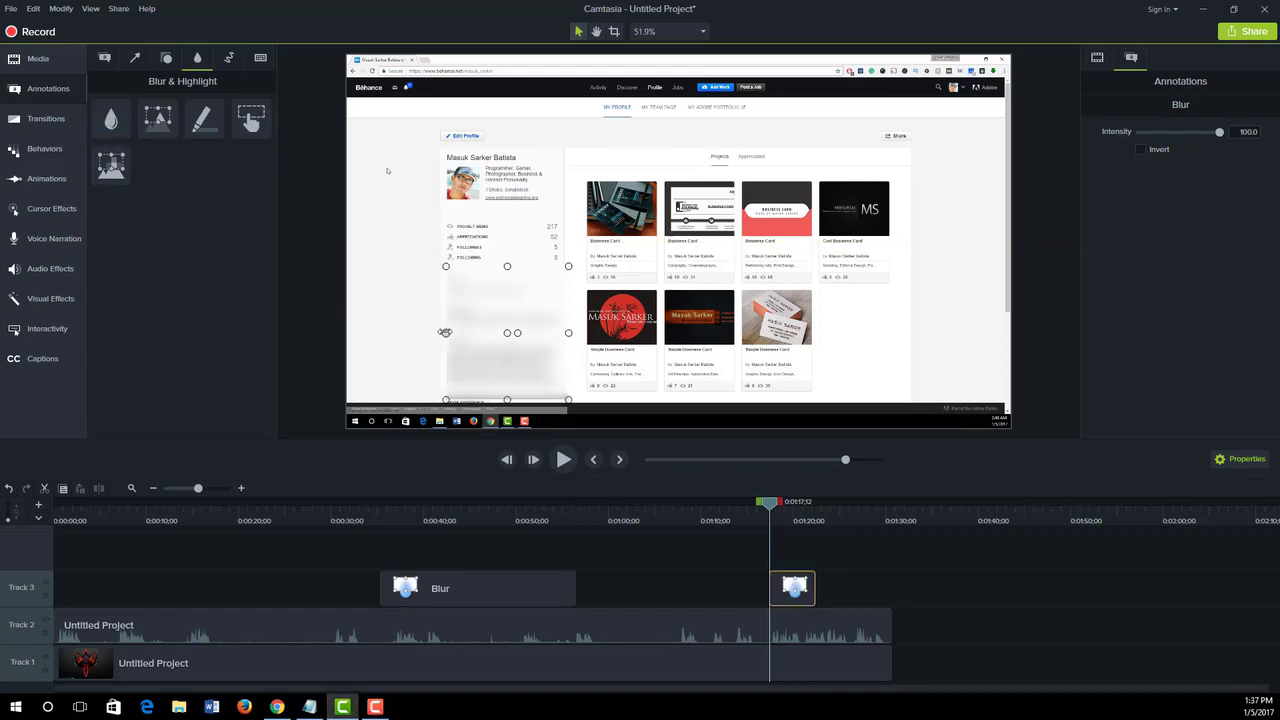
pyautogui.press('Delete')
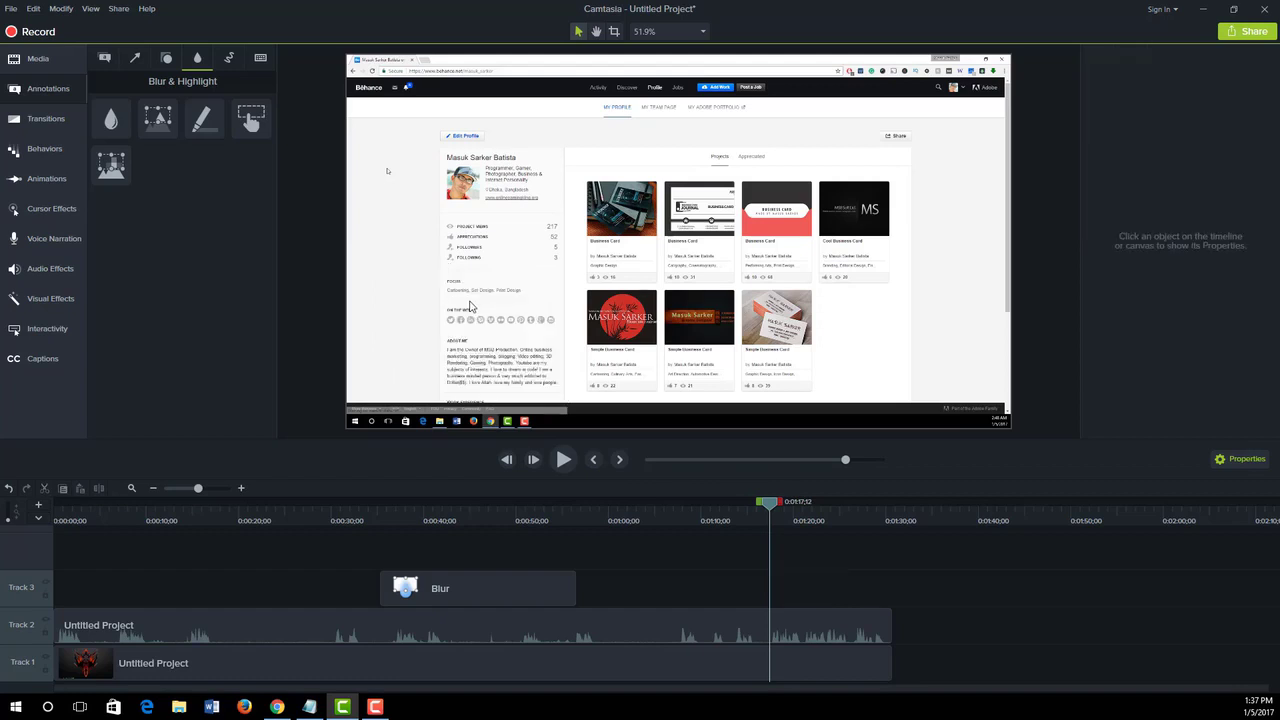
# - Add a Pixelate annotation at 0:01:17;12 and enlarge it to cover all the project thumbnails on the profile page
pyautogui.moveTo(111, 164)
pyautogui.mouseDown()
pyautogui.moveTo(470, 350)
pyautogui.moveTo(385, 288)
pyautogui.moveTo(495, 358)
pyautogui.moveTo(600, 370)
pyautogui.moveTo(543, 372)
pyautogui.moveTo(690, 372)
pyautogui.moveTo(680, 390)
pyautogui.moveTo(661, 195)
pyautogui.moveTo(666, 230)
pyautogui.mouseUp()
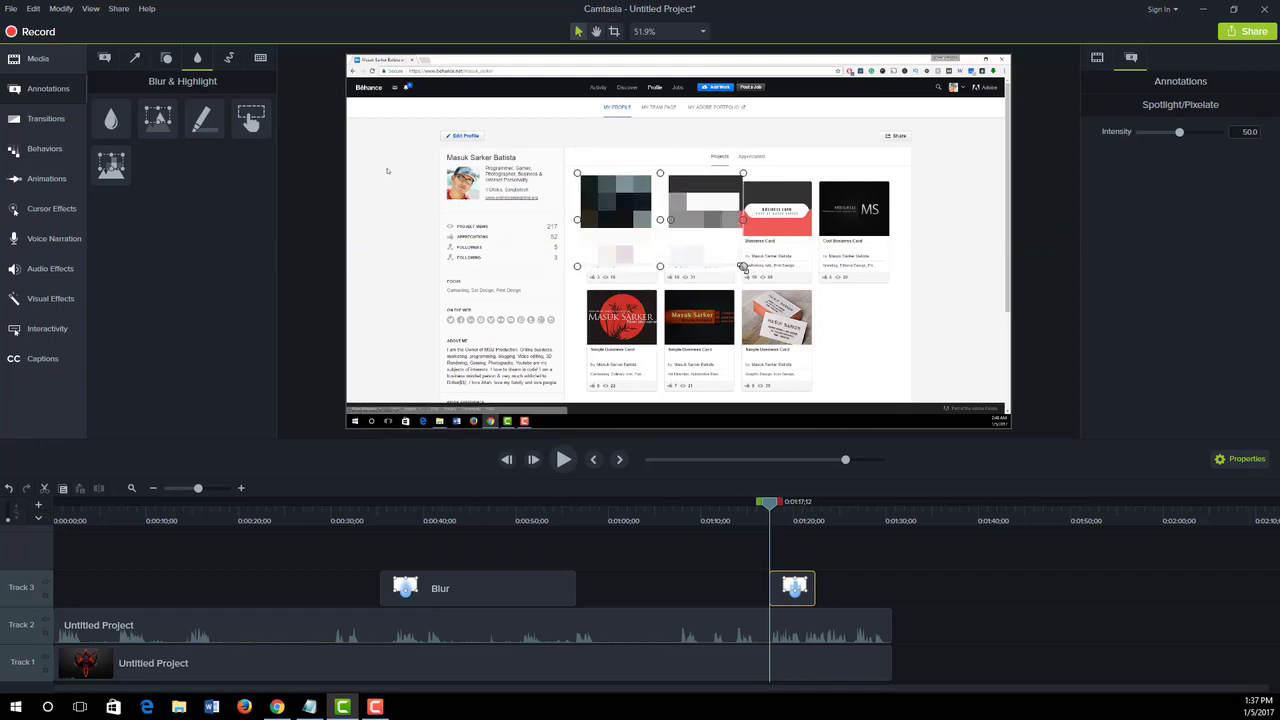
pyautogui.moveTo(742, 267); pyautogui.dragTo(920, 397)
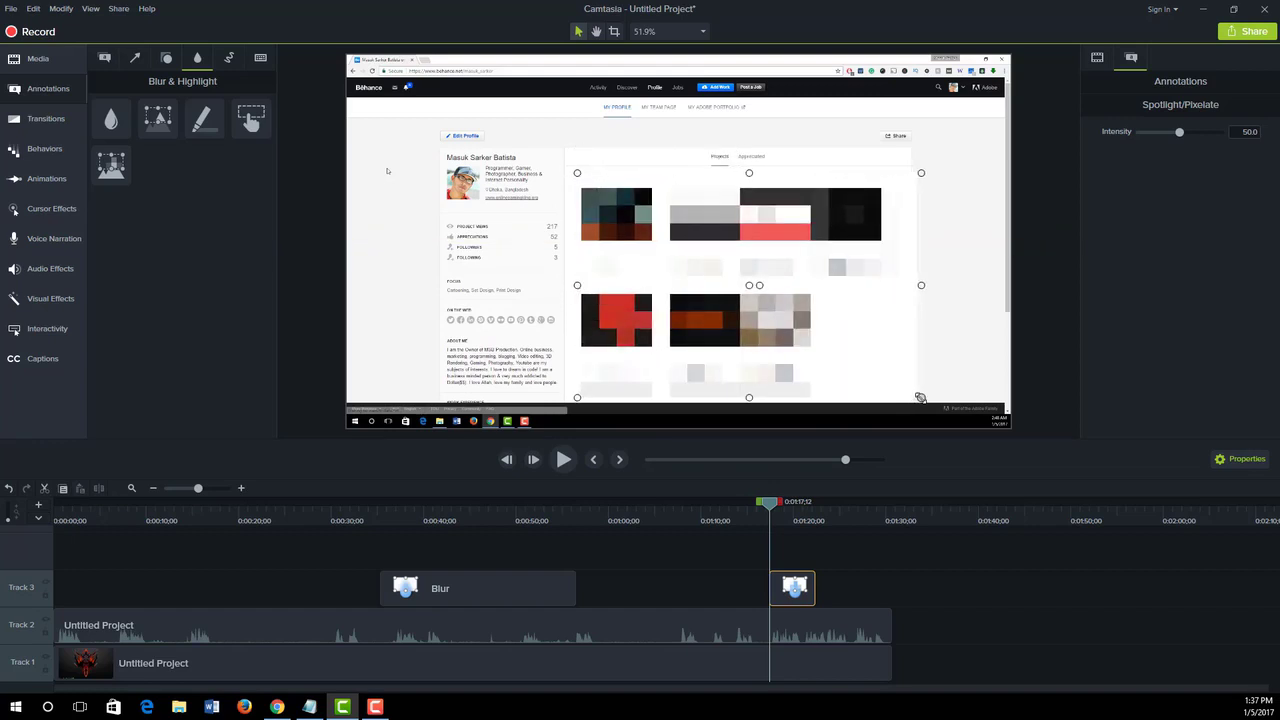
# - Stretch the pixelate clip to start at about 0:01:12;11 and finish at the end of the recording
pyautogui.moveTo(772, 510); pyautogui.dragTo(732, 505)
pyautogui.moveTo(774, 586); pyautogui.dragTo(889, 587)
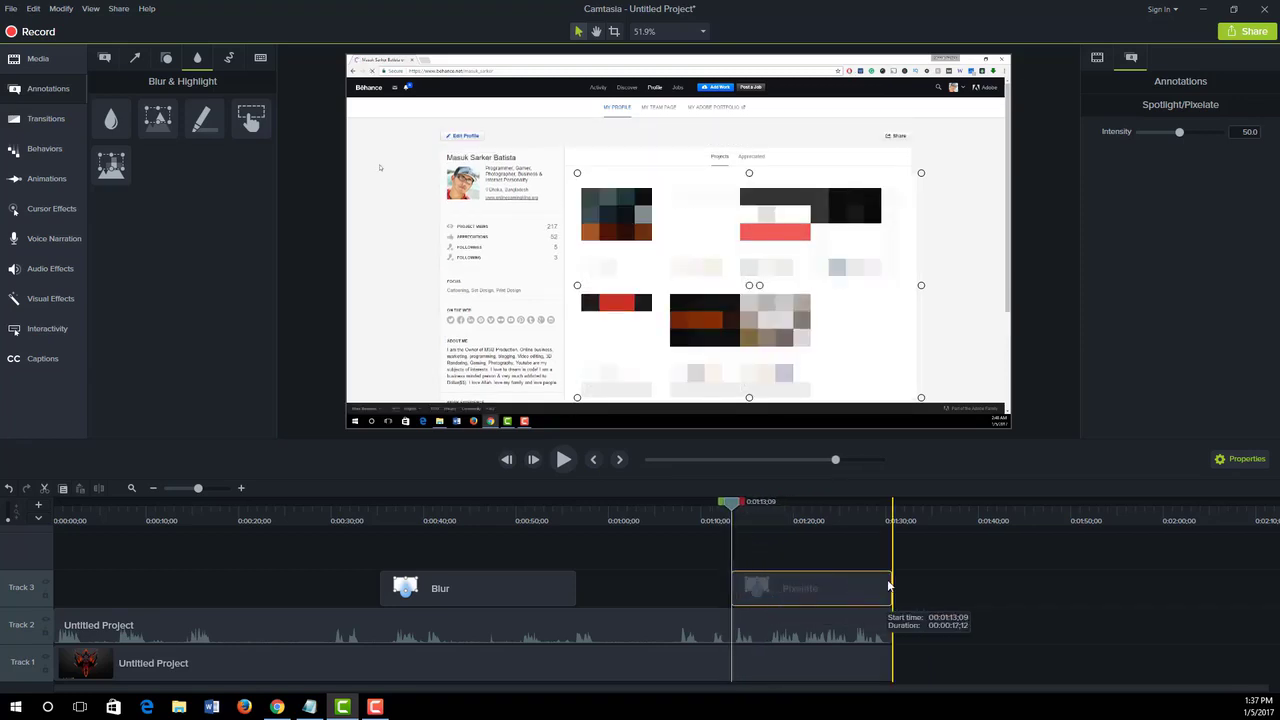
pyautogui.moveTo(733, 505)
pyautogui.mouseDown()
pyautogui.moveTo(677, 517)
pyautogui.moveTo(723, 521)
pyautogui.mouseUp()
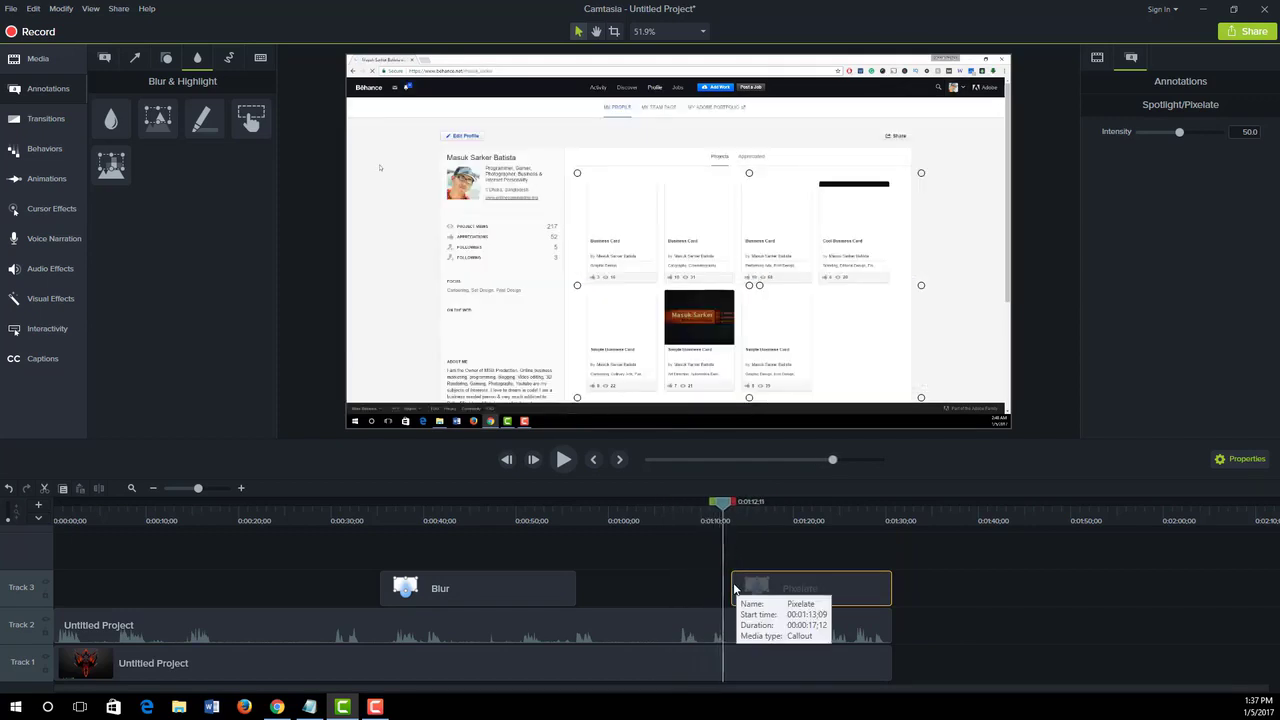
pyautogui.moveTo(735, 590); pyautogui.dragTo(725, 589)
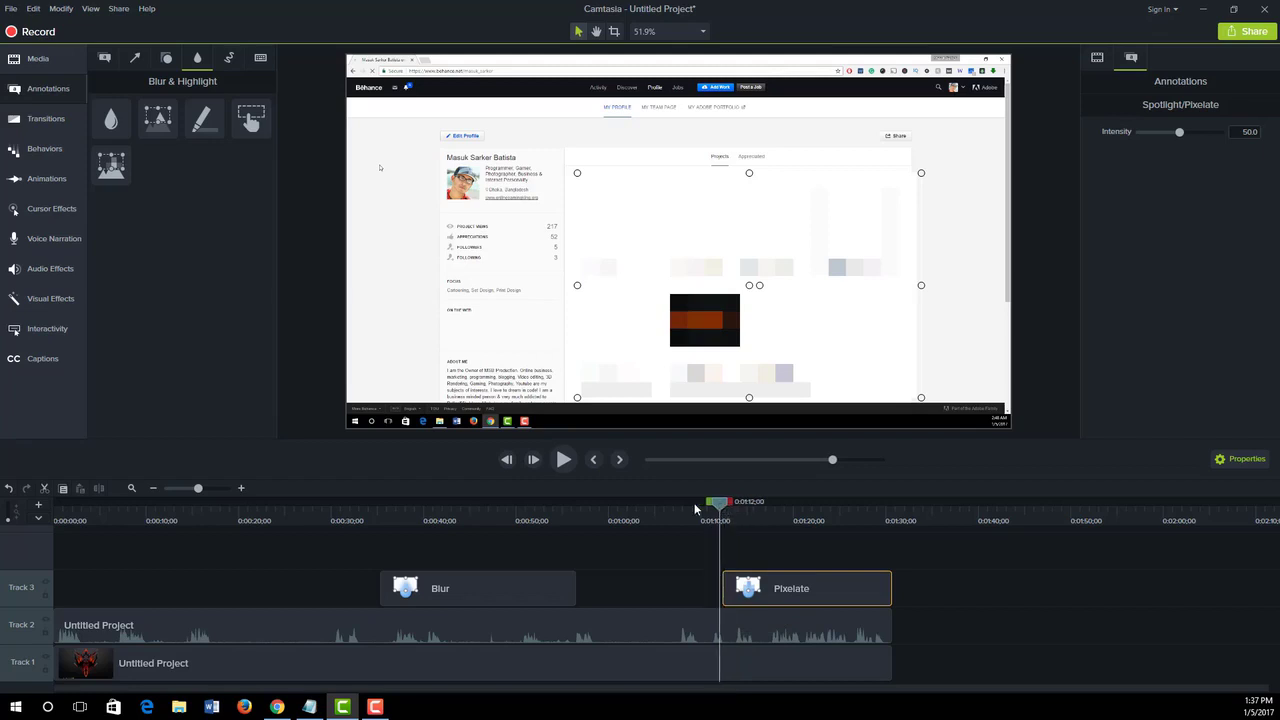
# - Import the Pregnant Kareena Kapoor Khan video file into the media bin
pyautogui.moveTo(695, 510); pyautogui.dragTo(301, 538)
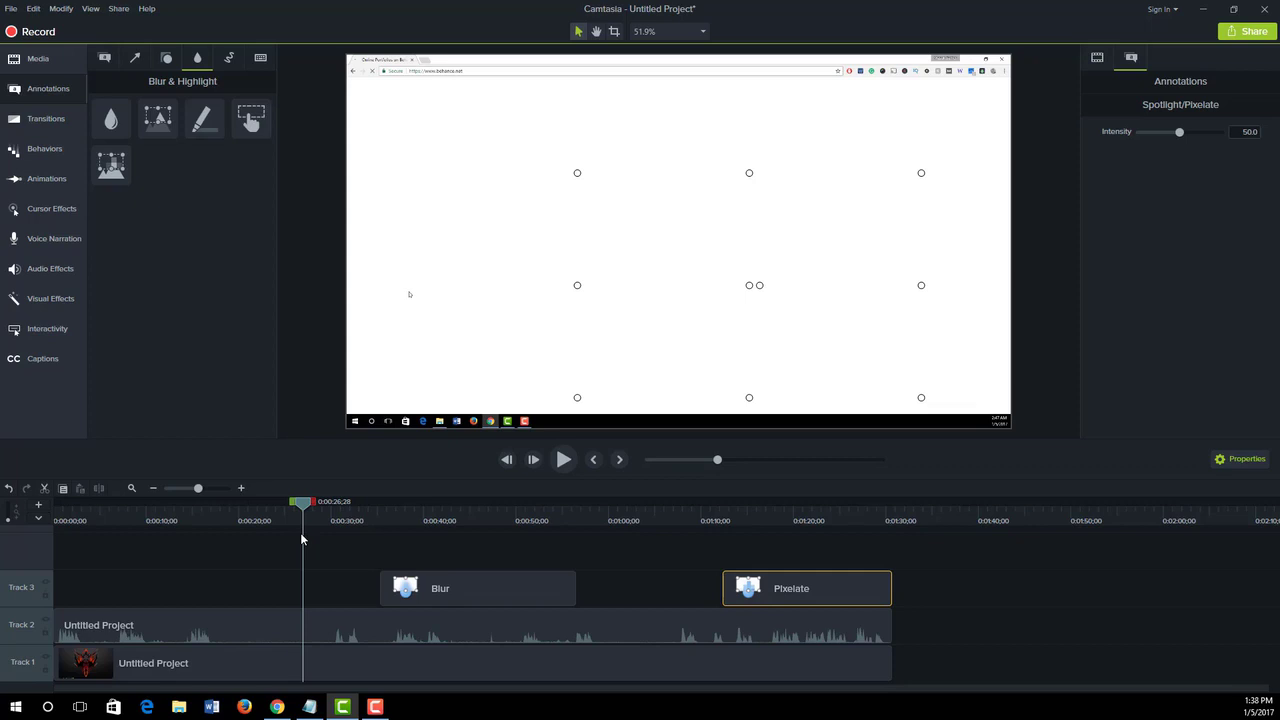
pyautogui.click(36, 59)
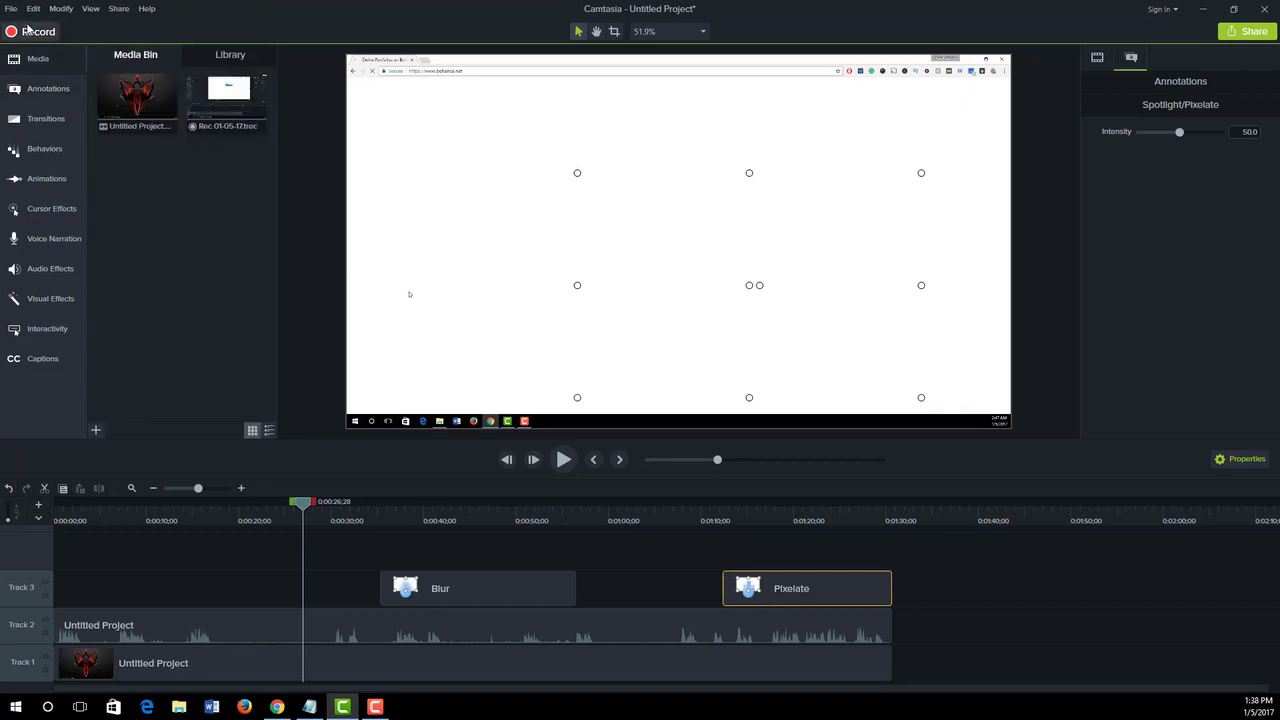
pyautogui.click(15, 12)
pyautogui.click(15, 12)
pyautogui.click(15, 12)
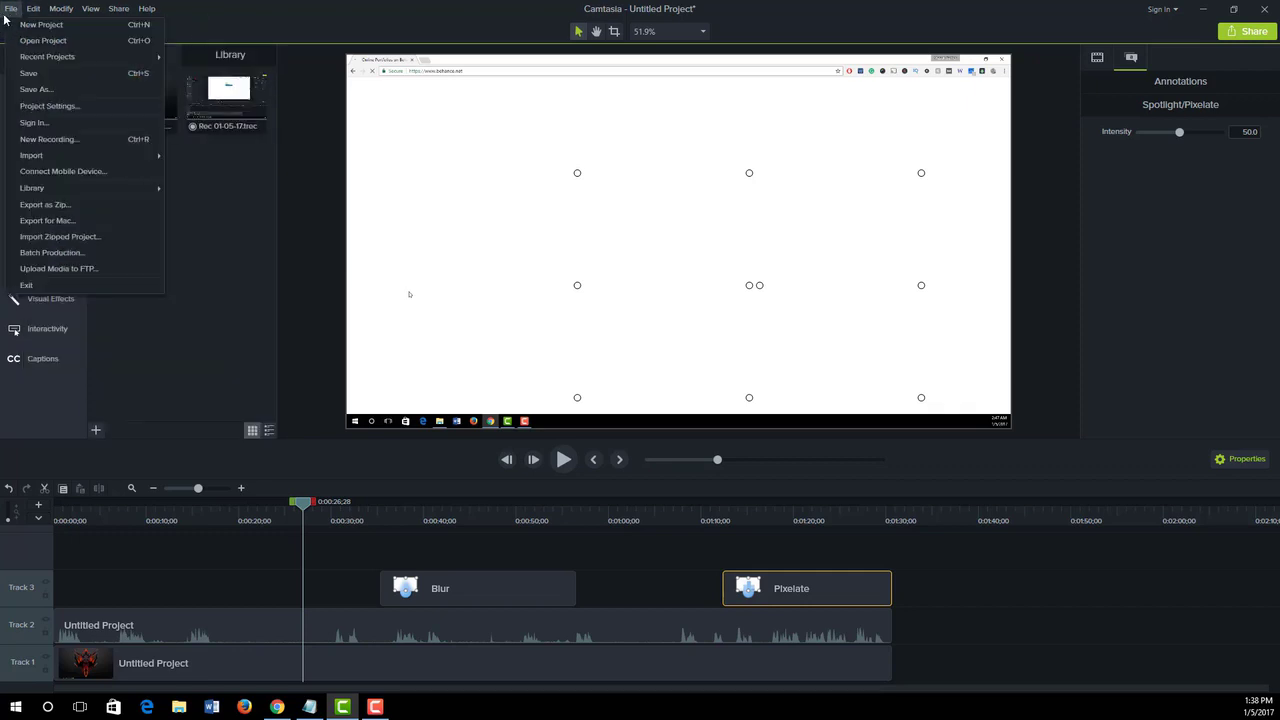
pyautogui.click(168, 150)
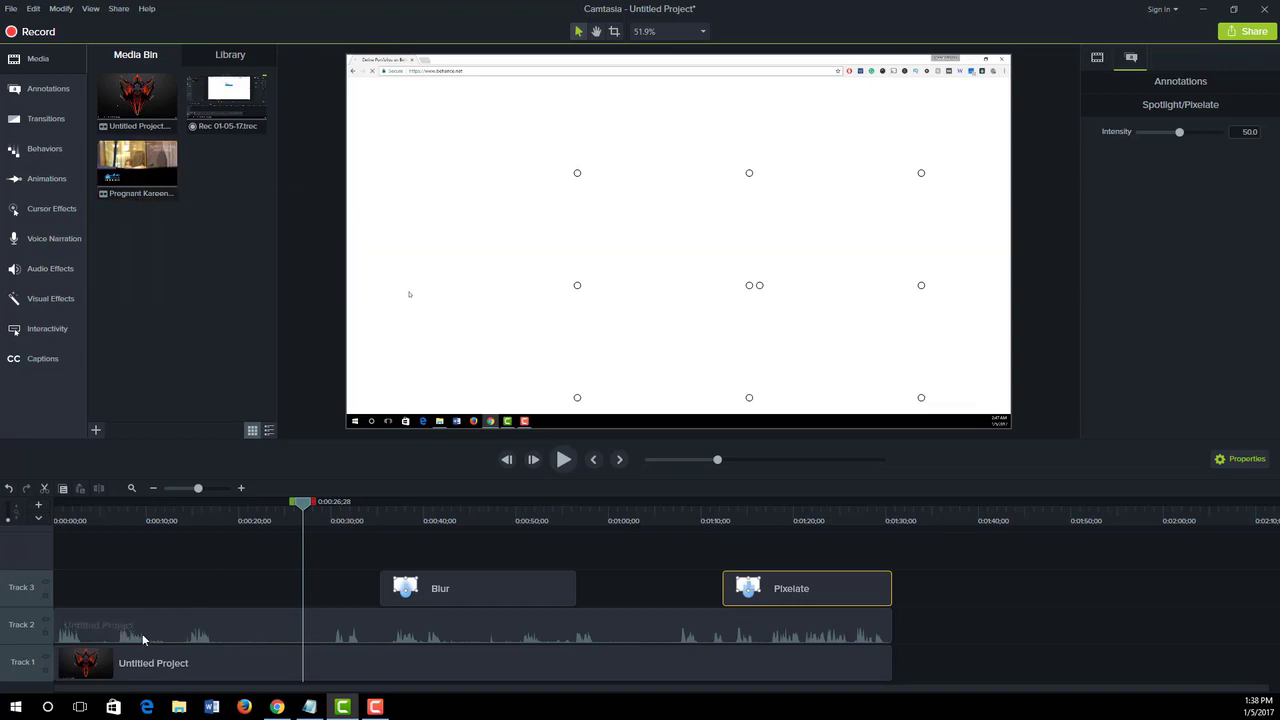
# - Delete all clips on Tracks 1 to 3, and place the newly imported video at the start of Track 1
pyautogui.click(79, 641)
pyautogui.keyDown('ctrl'); pyautogui.click(150, 655); pyautogui.keyUp('ctrl')
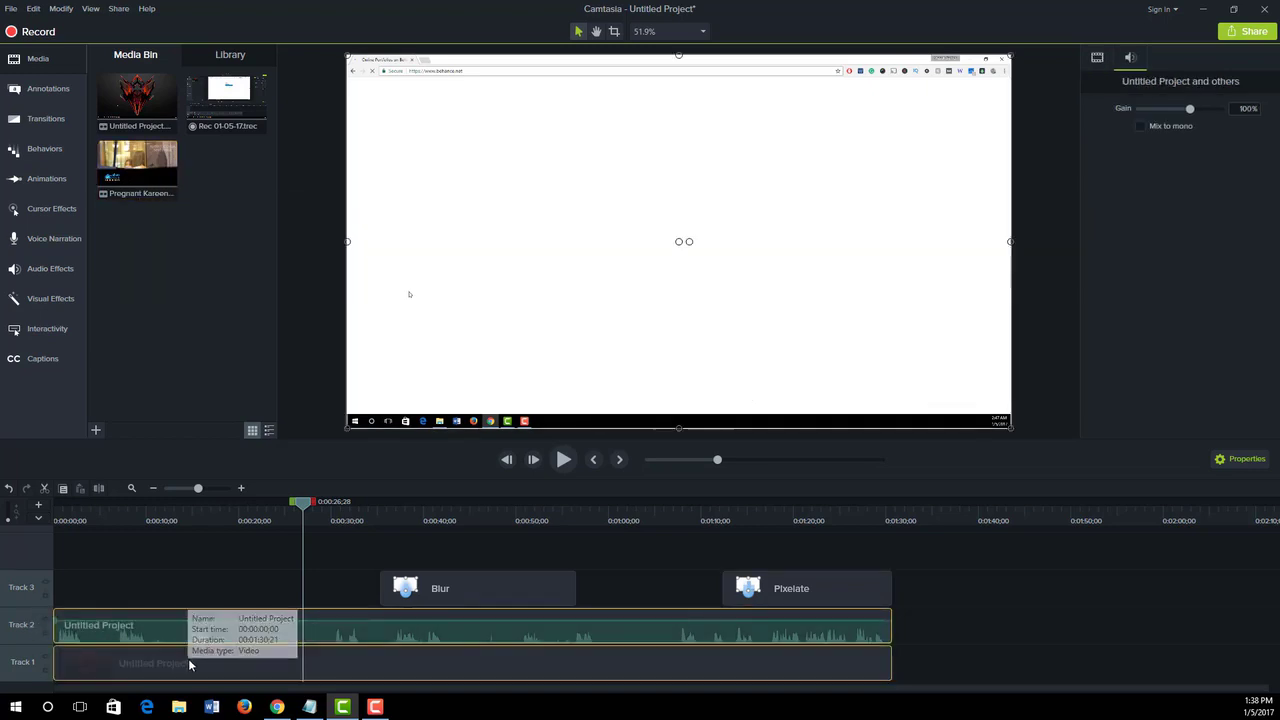
pyautogui.keyDown('ctrl'); pyautogui.click(453, 578); pyautogui.keyUp('ctrl')
pyautogui.keyDown('ctrl'); pyautogui.click(812, 589); pyautogui.keyUp('ctrl')
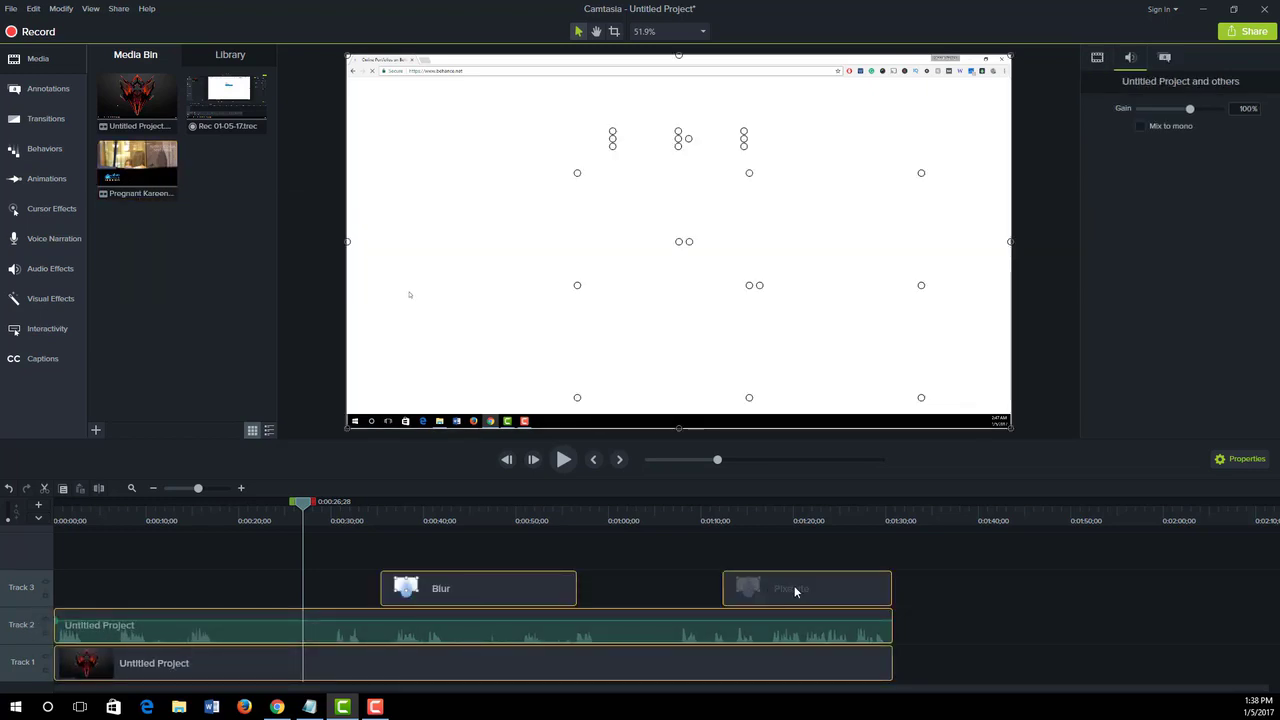
pyautogui.press('Delete')
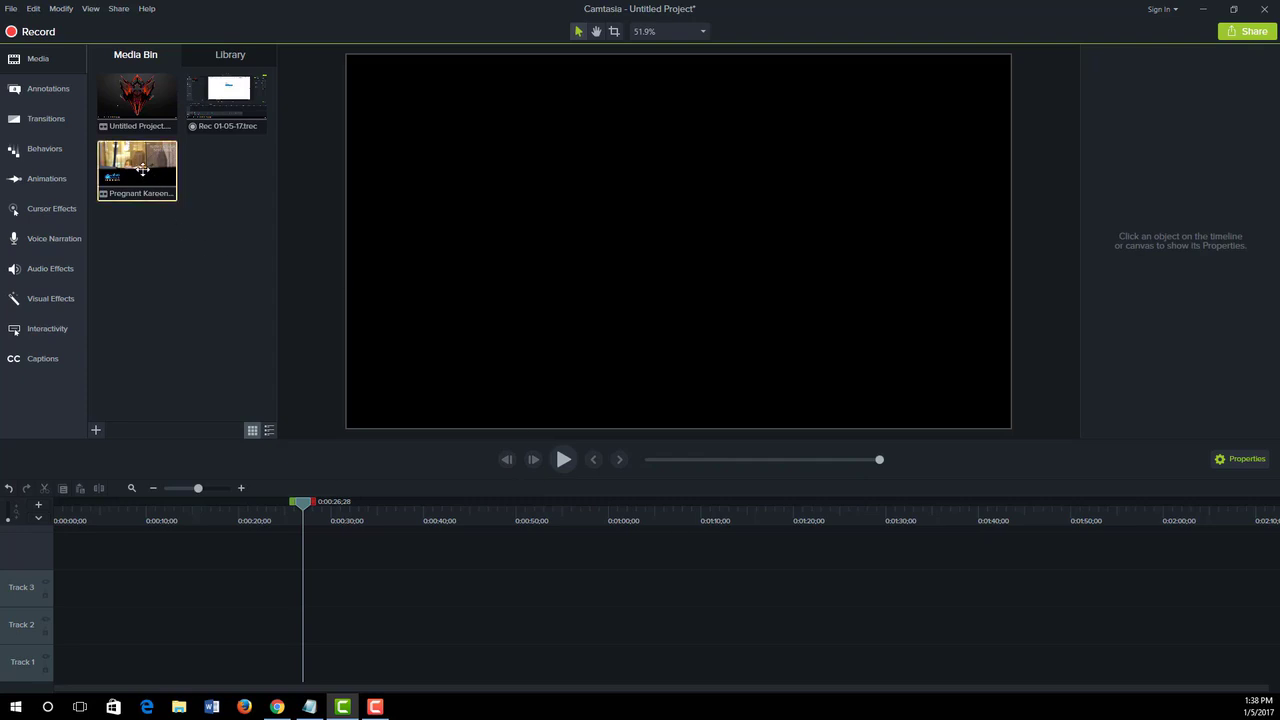
pyautogui.moveTo(140, 168); pyautogui.dragTo(46, 662)
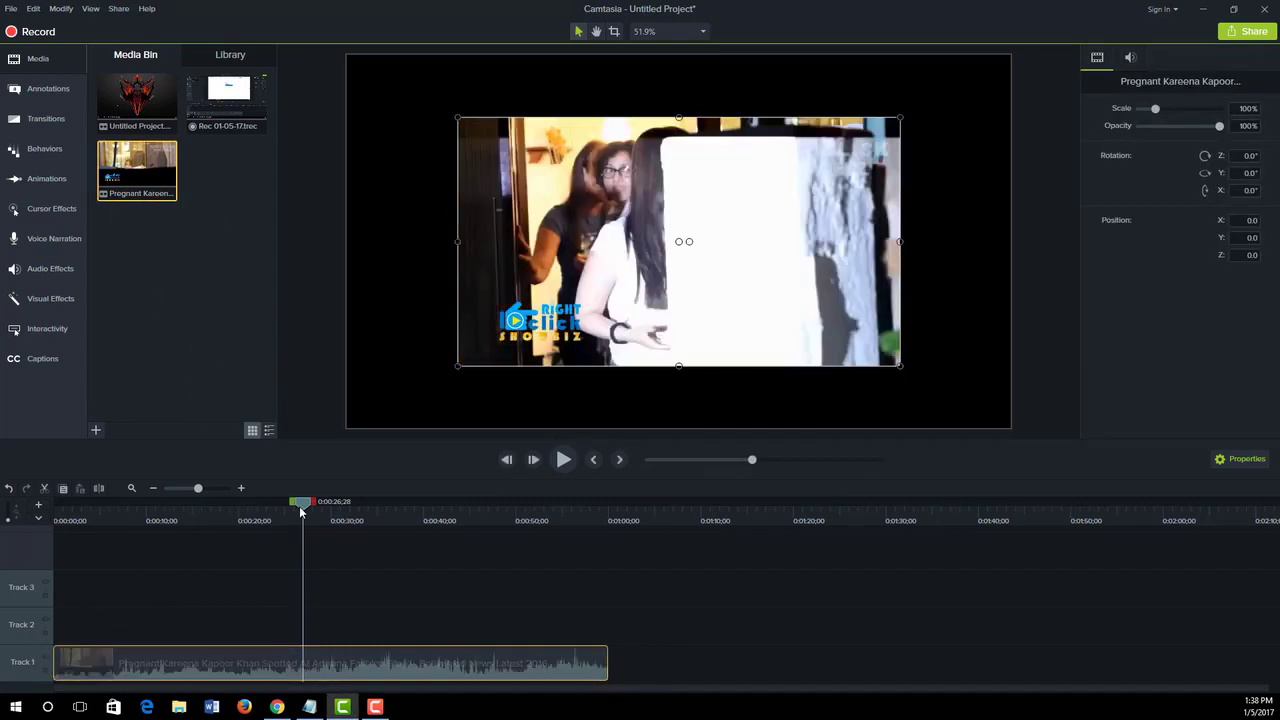
# - Add a Blur over the RIGHT CLICK SHOWBIZ text watermark at 0:00:15;18, fit it to the text, and extend it to the video's end
pyautogui.moveTo(303, 502); pyautogui.dragTo(198, 511)
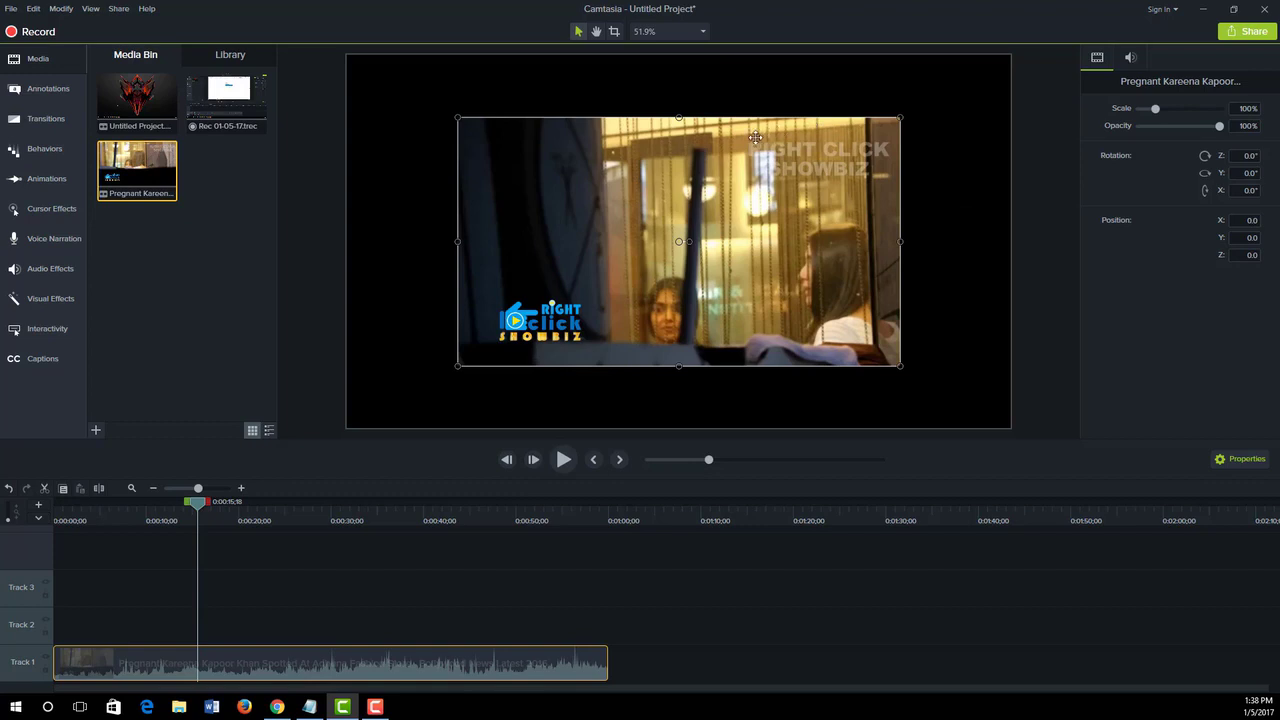
pyautogui.click(50, 90)
pyautogui.moveTo(111, 119)
pyautogui.mouseDown()
pyautogui.moveTo(337, 160)
pyautogui.moveTo(823, 171)
pyautogui.mouseUp()
pyautogui.moveTo(735, 171); pyautogui.dragTo(823, 190)
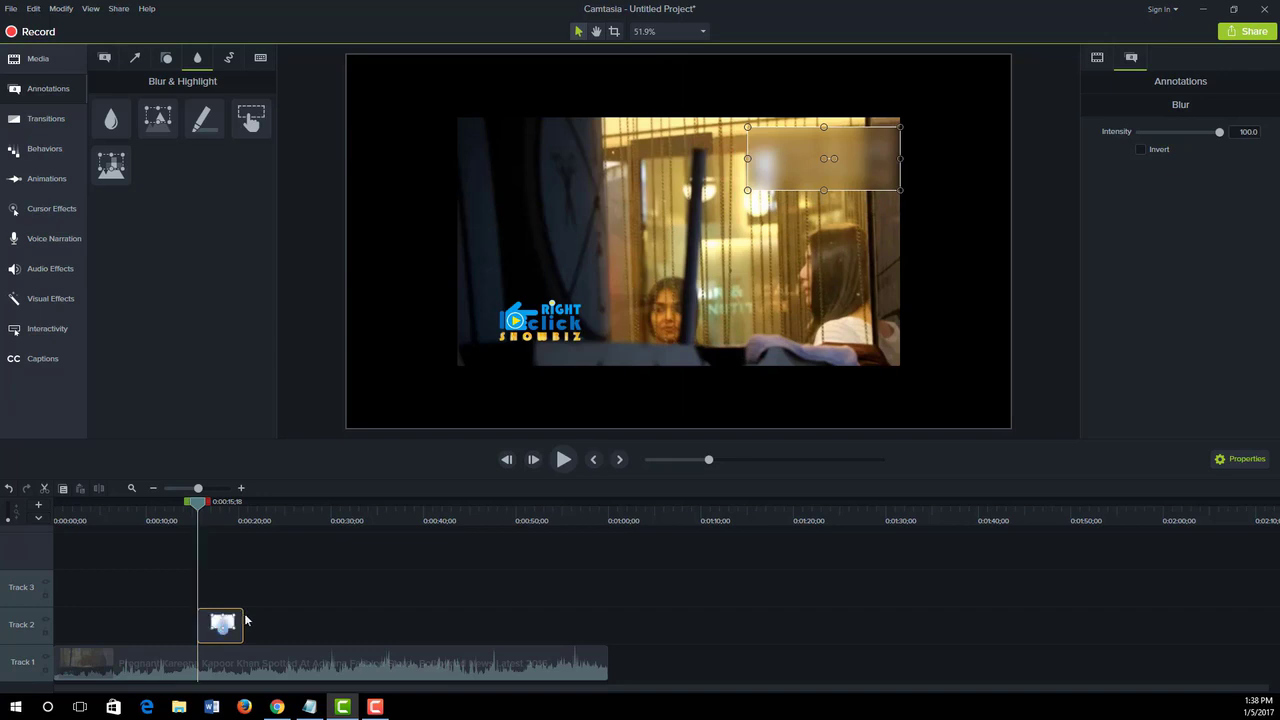
pyautogui.moveTo(243, 615); pyautogui.dragTo(606, 625)
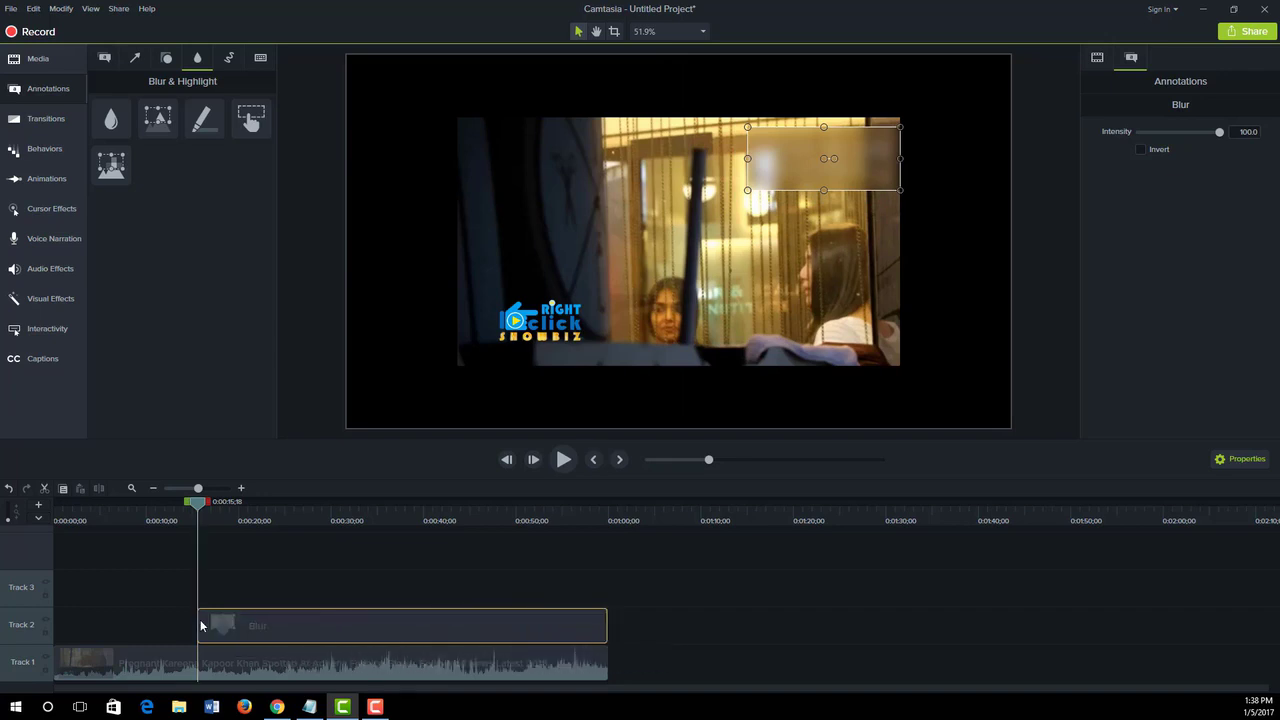
# - Extend the Blur clip on Track 2 back to the start of the timeline and set its intensity to 50
pyautogui.moveTo(198, 621); pyautogui.dragTo(54, 622)
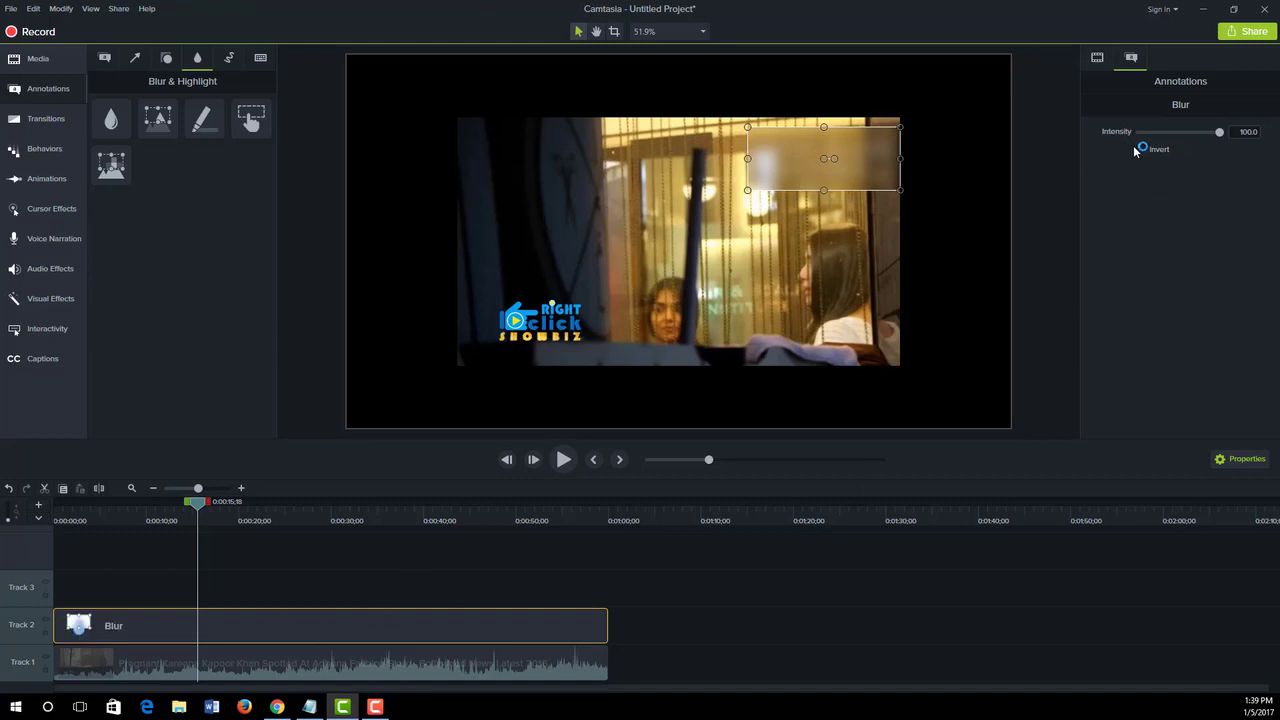
pyautogui.moveTo(1221, 134); pyautogui.dragTo(1177, 146)
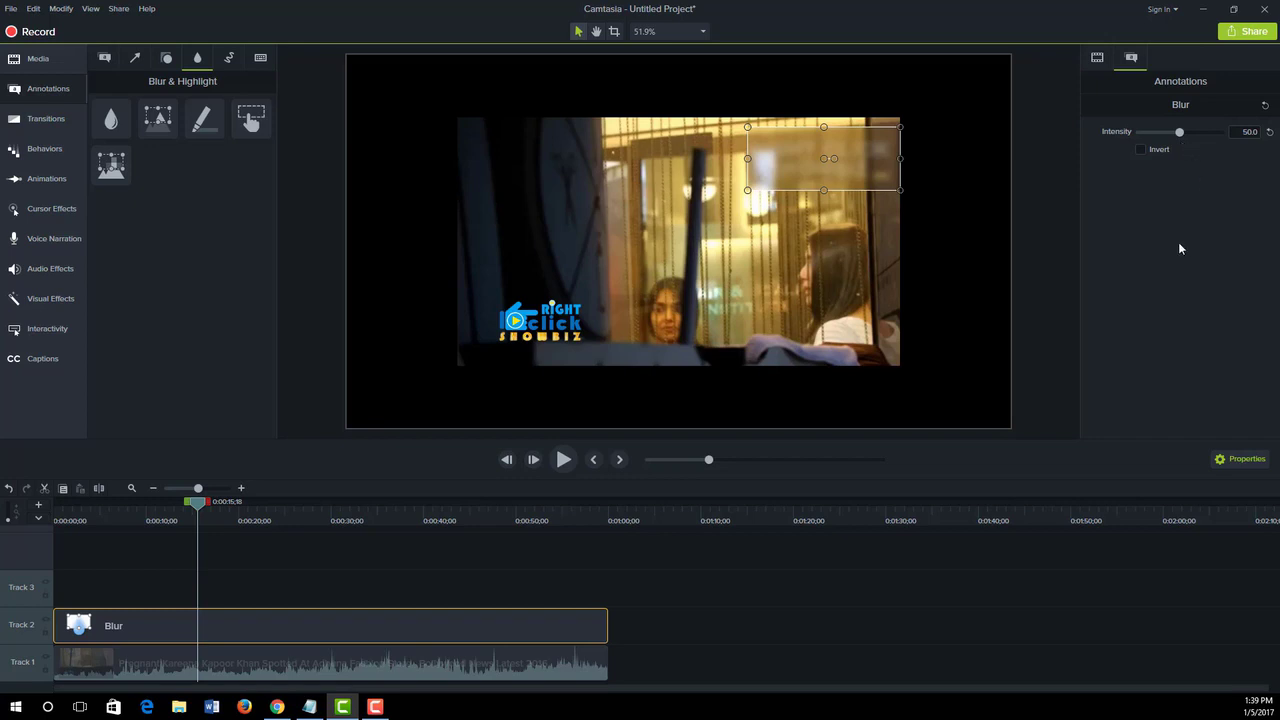
# - Try the Invert option on the blur, and turn it off again
pyautogui.click(1141, 150)
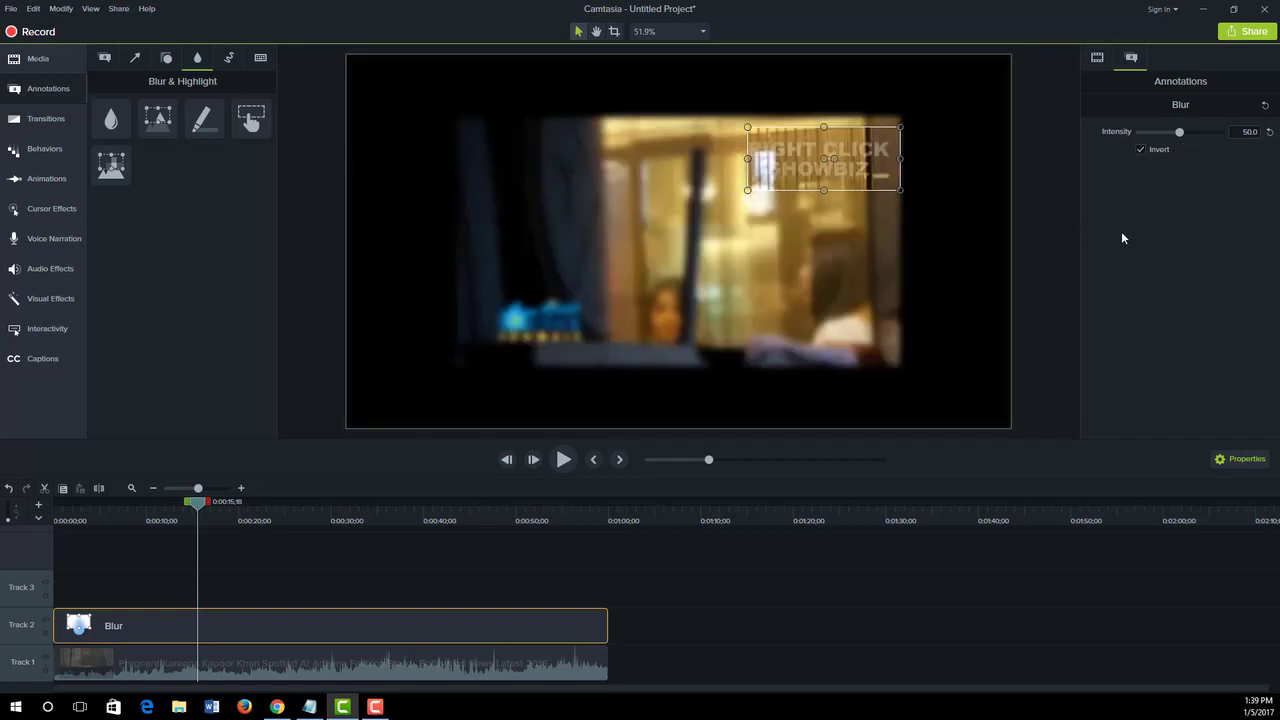
pyautogui.click(1140, 150)
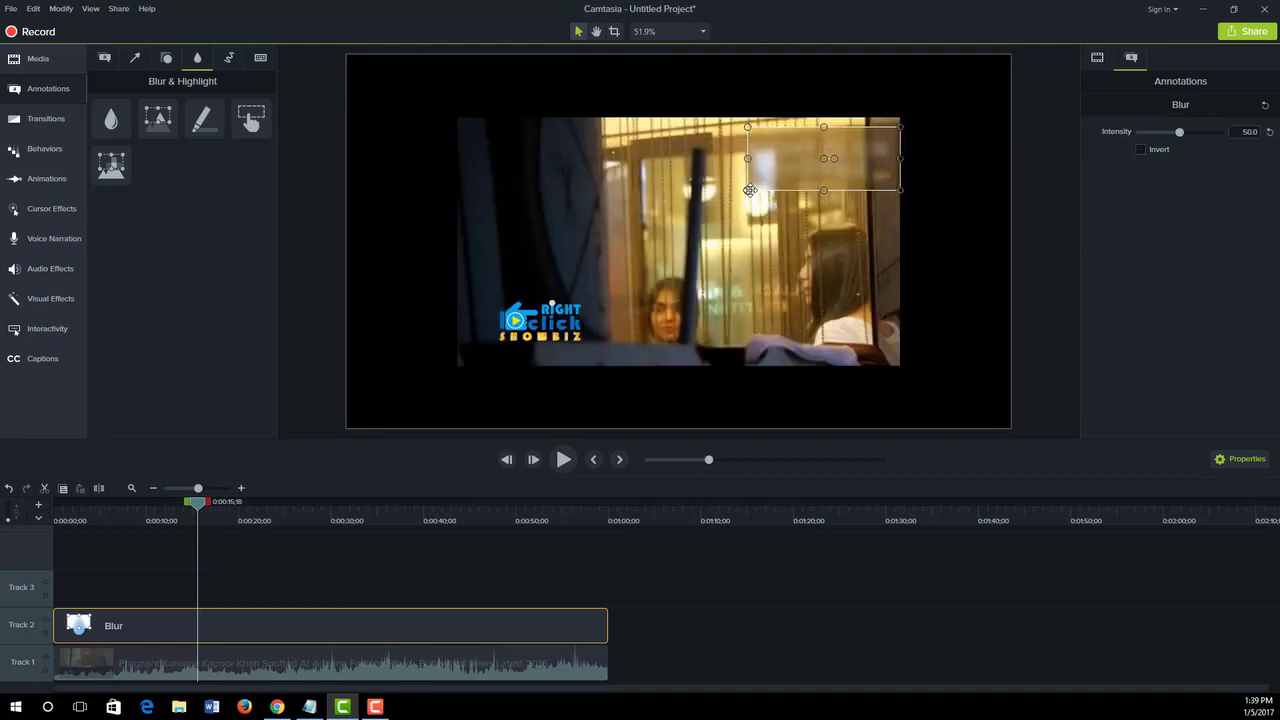
# - Shrink the blur box slightly at its lower-left corner, lower its intensity a little, and deselect it
pyautogui.moveTo(748, 190); pyautogui.dragTo(750, 188)
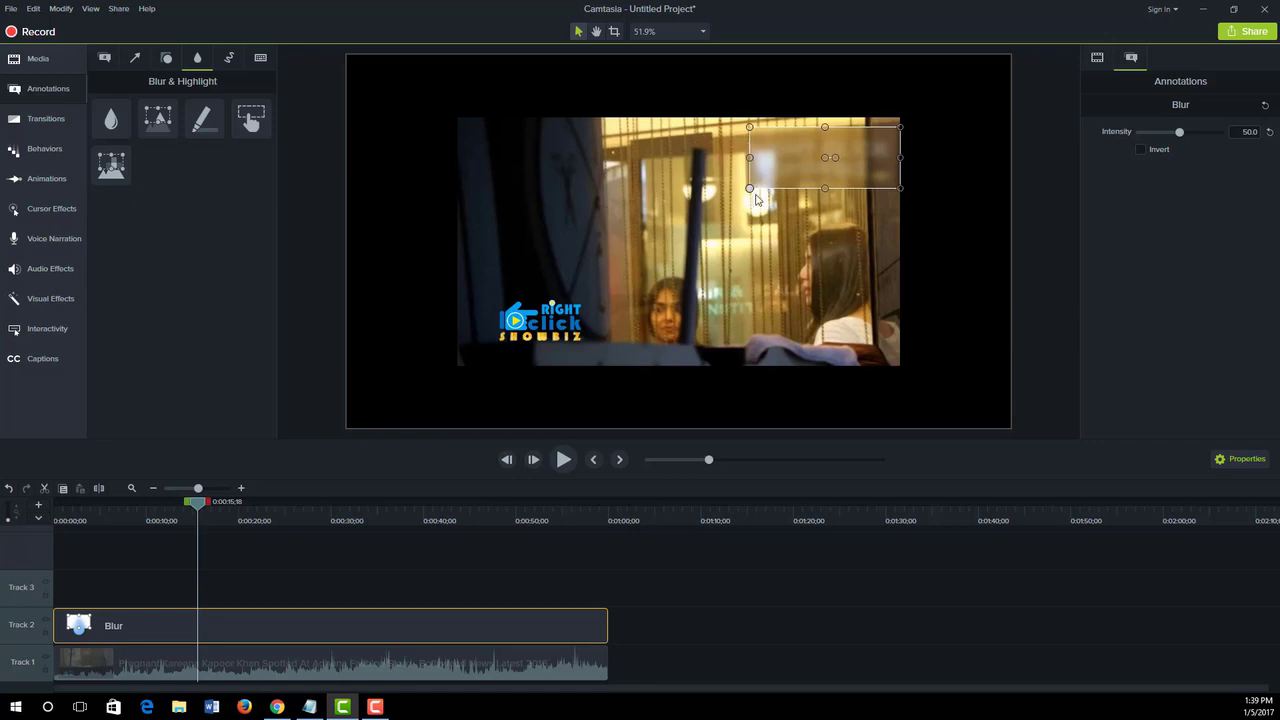
pyautogui.moveTo(1181, 137); pyautogui.dragTo(1172, 137)
pyautogui.click(858, 289)
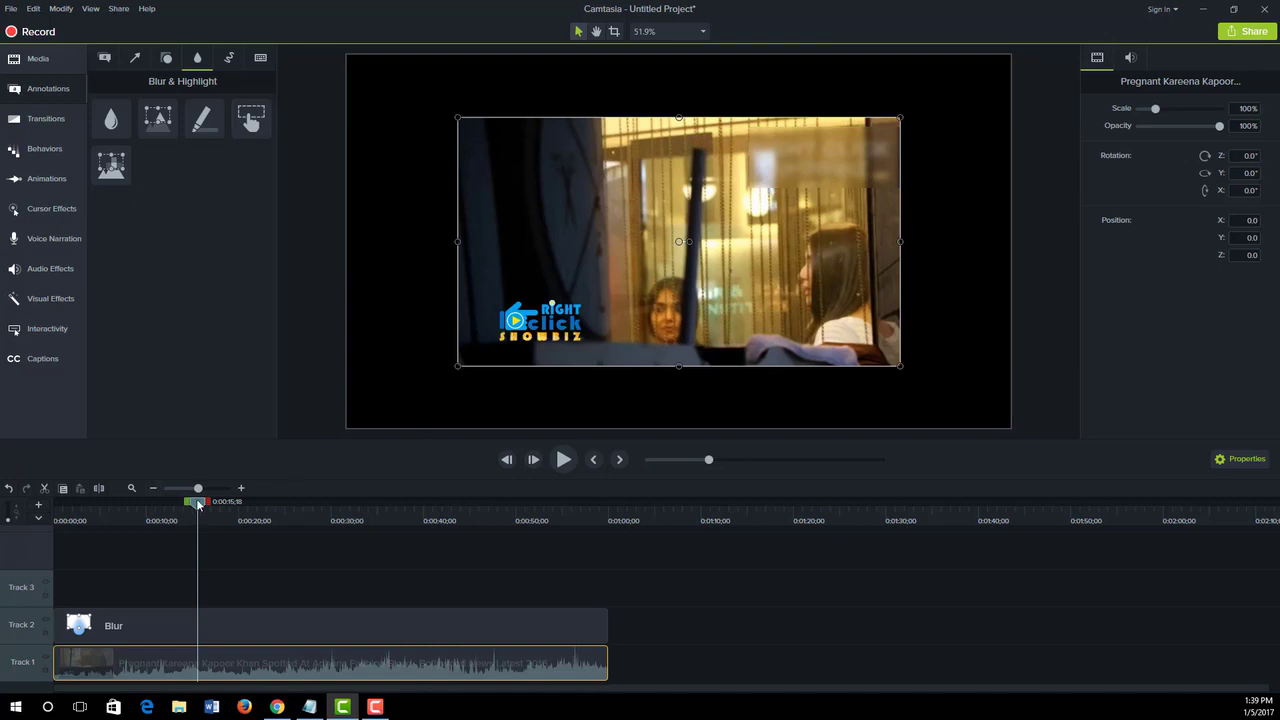
# - Preview the blurred watermark by playing the video from an earlier point and scrubbing ahead to 0:00:18;18
pyautogui.moveTo(196, 498); pyautogui.dragTo(131, 500)
pyautogui.press('space')
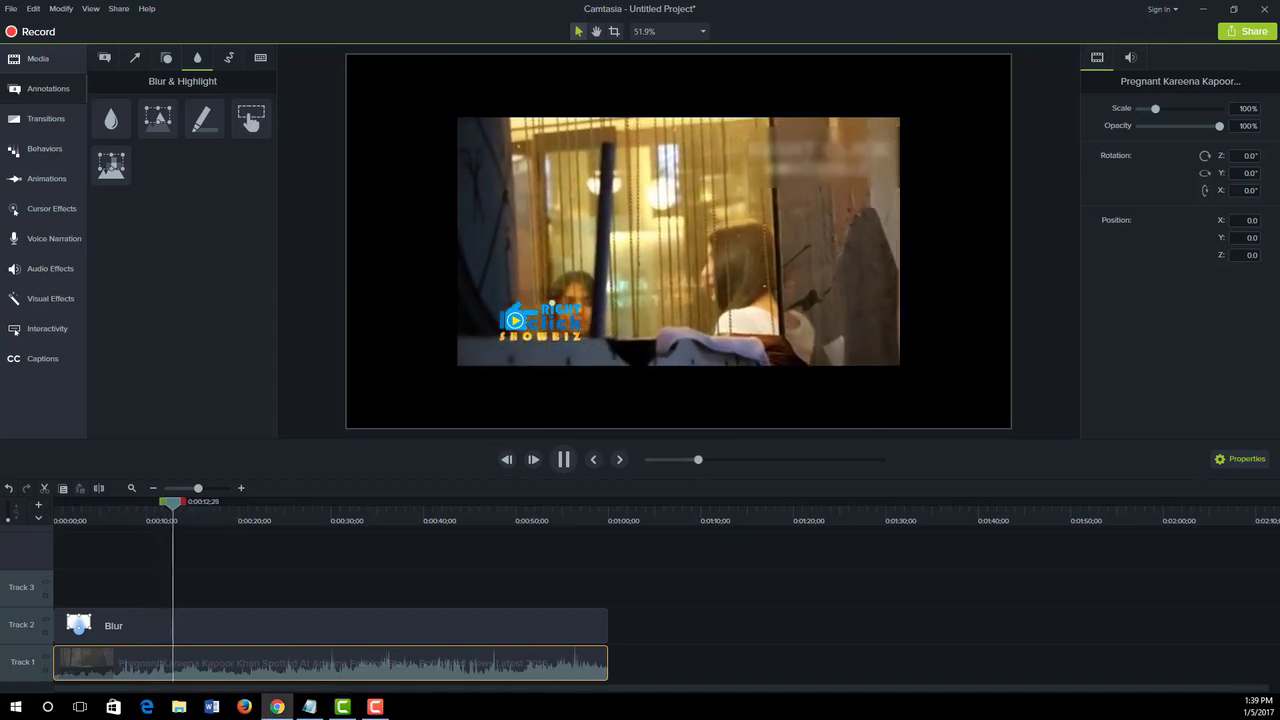
pyautogui.moveTo(189, 502); pyautogui.dragTo(225, 502)
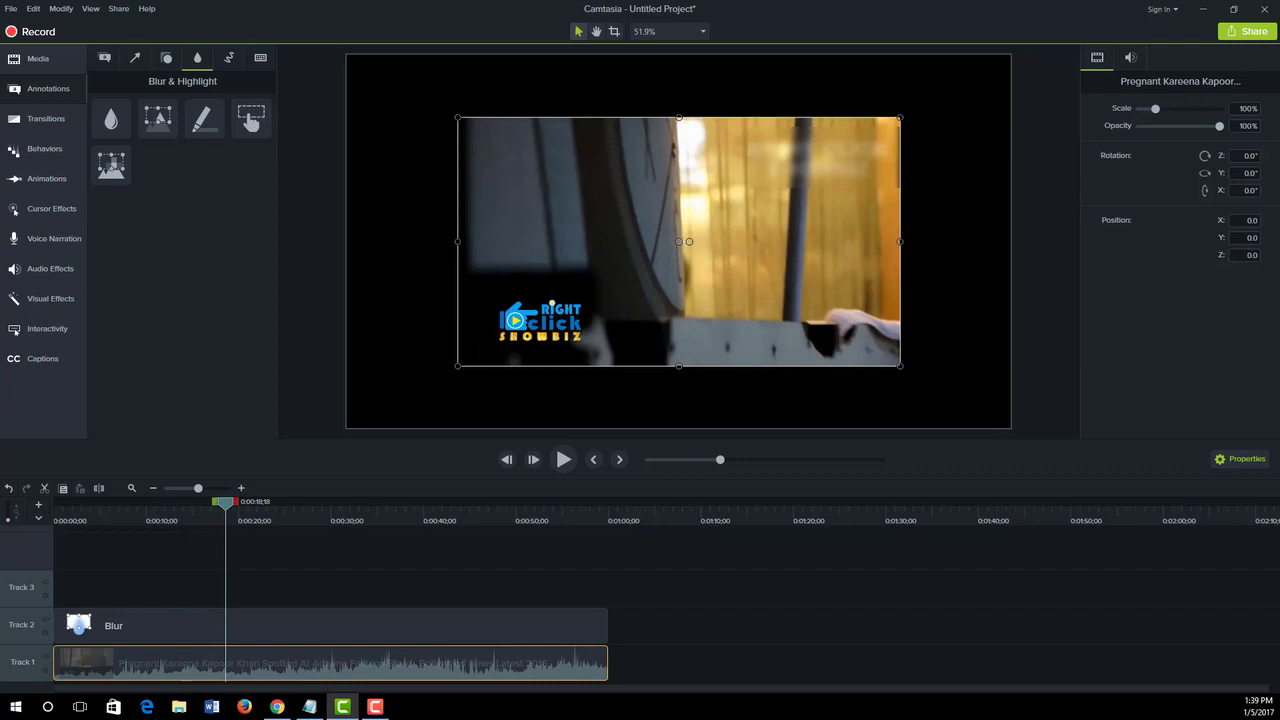